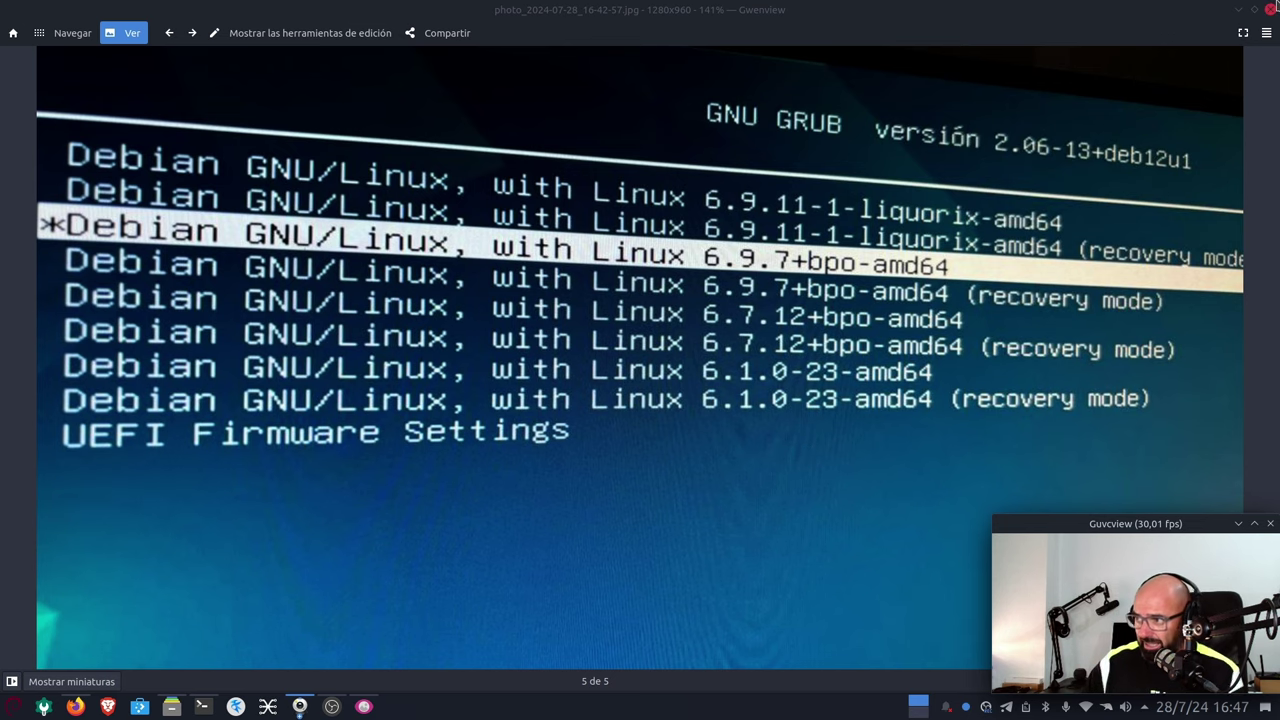
Check the GRUB menu photo, return to the Synaptic package manager and filter the package list by linux-image-
left_click(1240, 8)
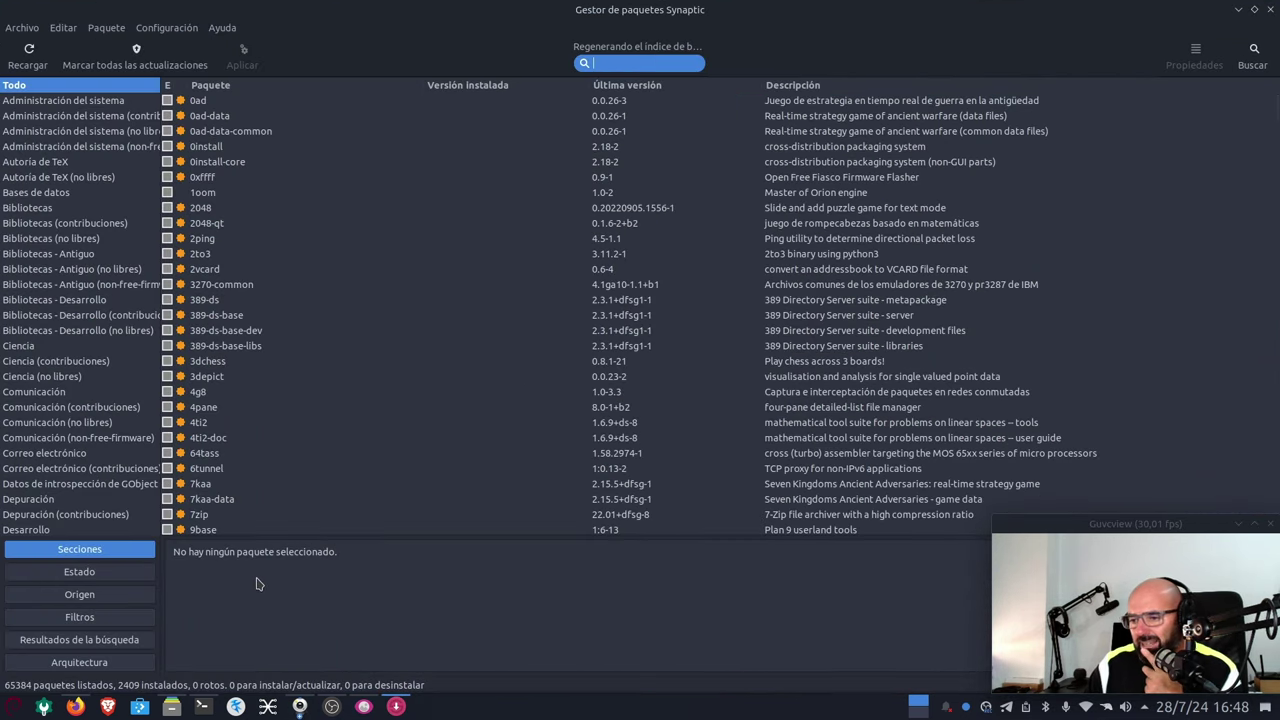
left_click(363, 707)
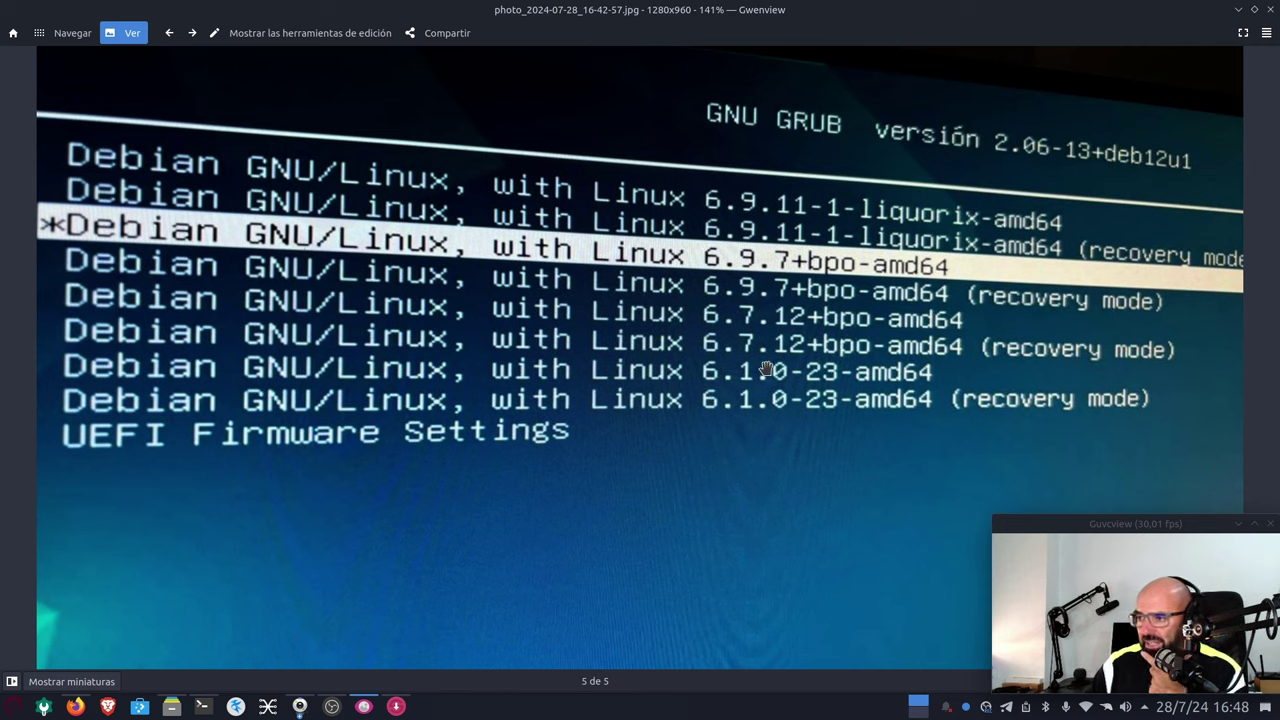
left_click(1237, 12)
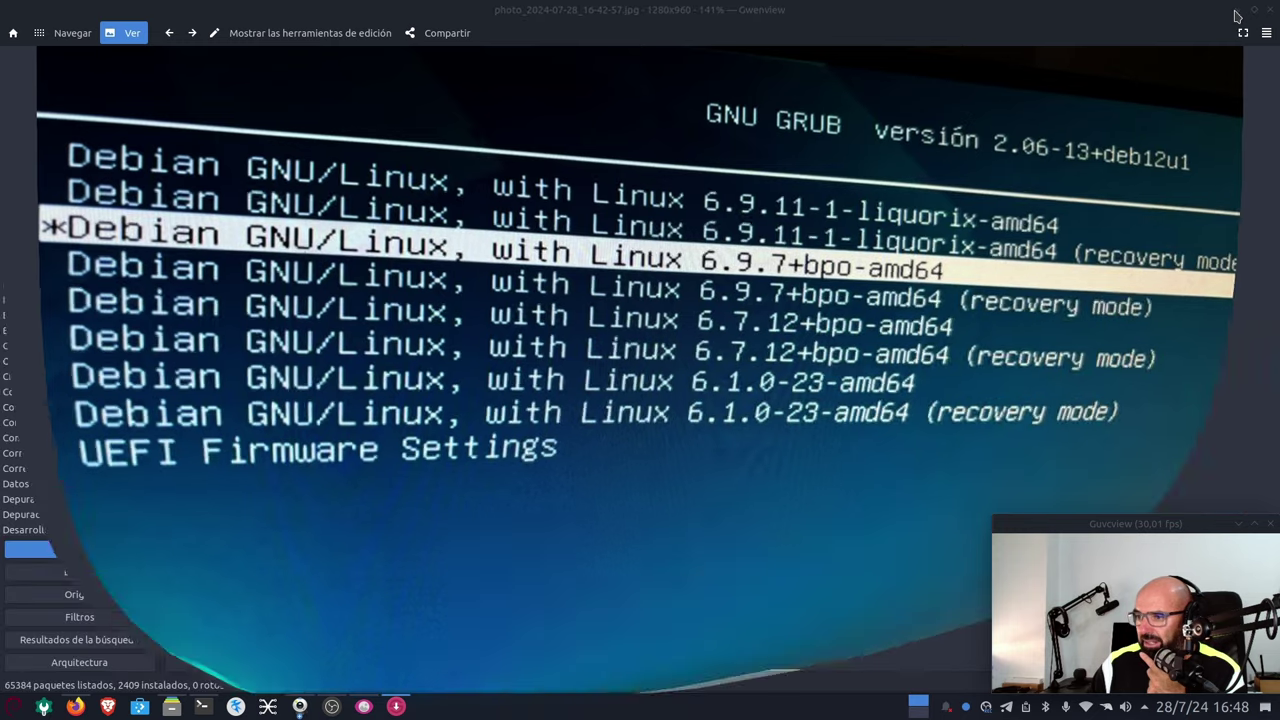
type("ux")
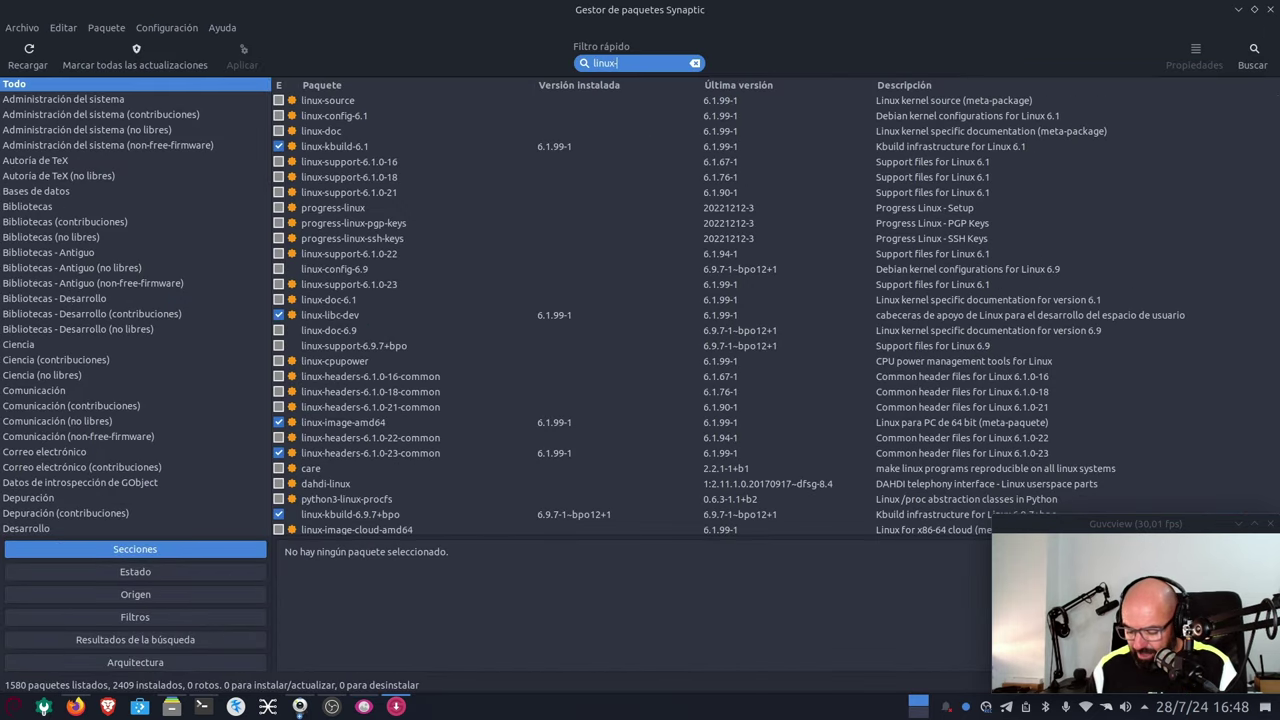
type("-image-")
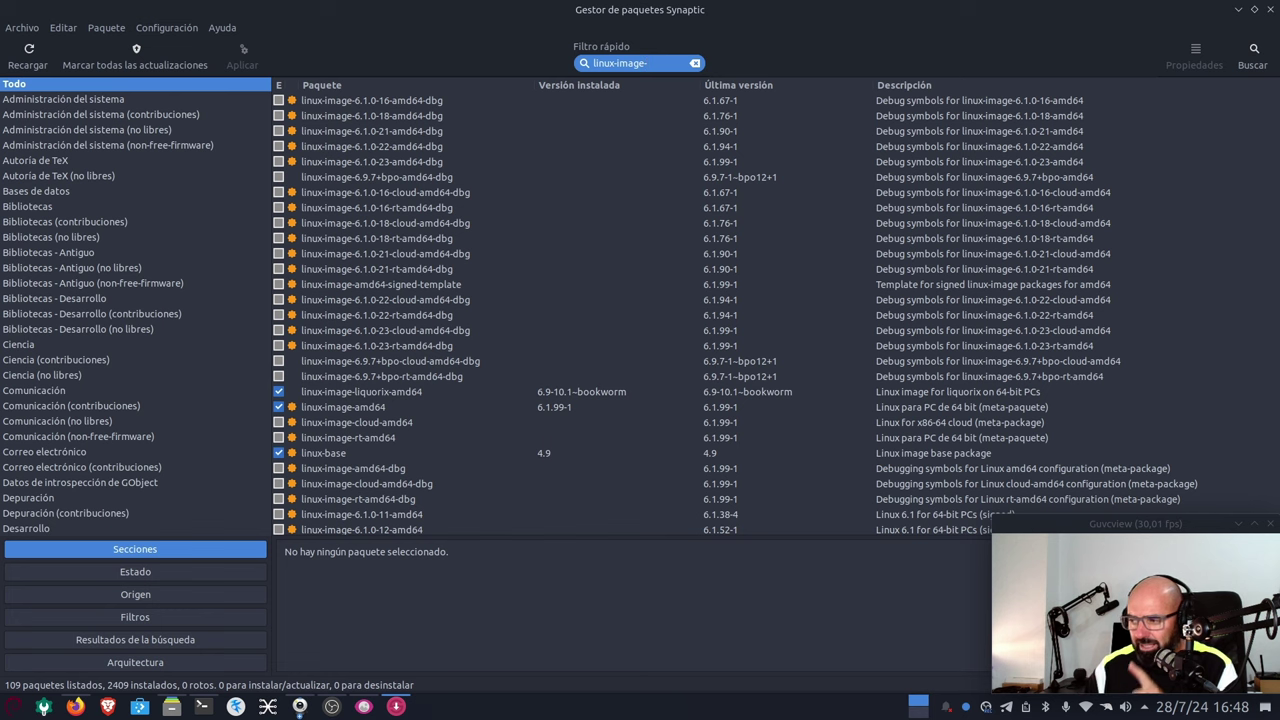
key("BackSpace")
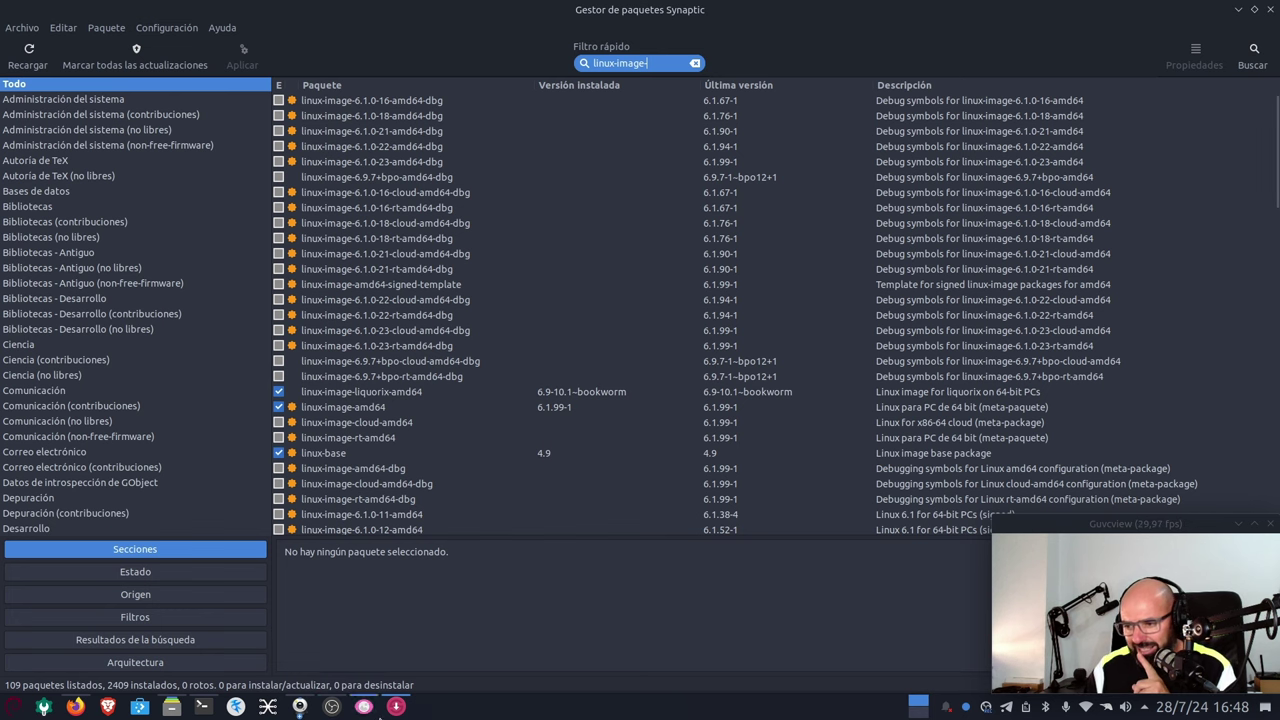
Look up the old kernel version in the GRUB menu photo and narrow the package filter to linux-image-6.7.12
left_click(365, 707)
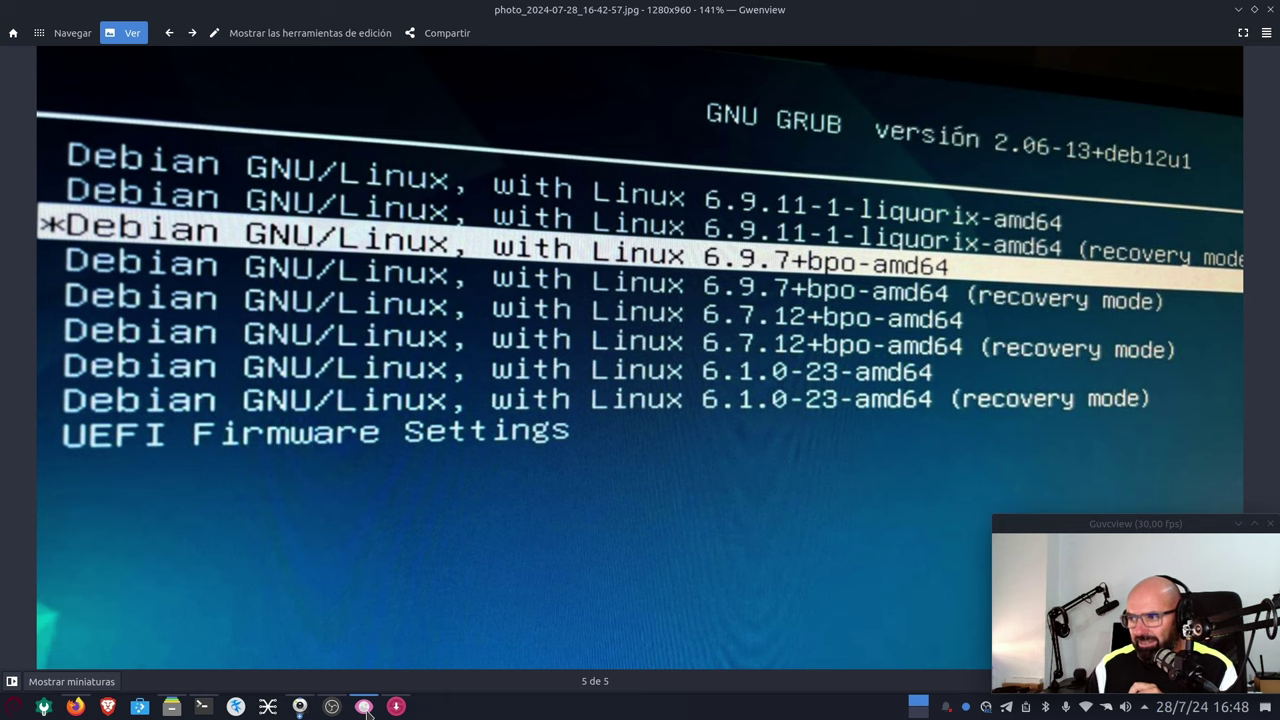
left_click(365, 707)
type("-image-")
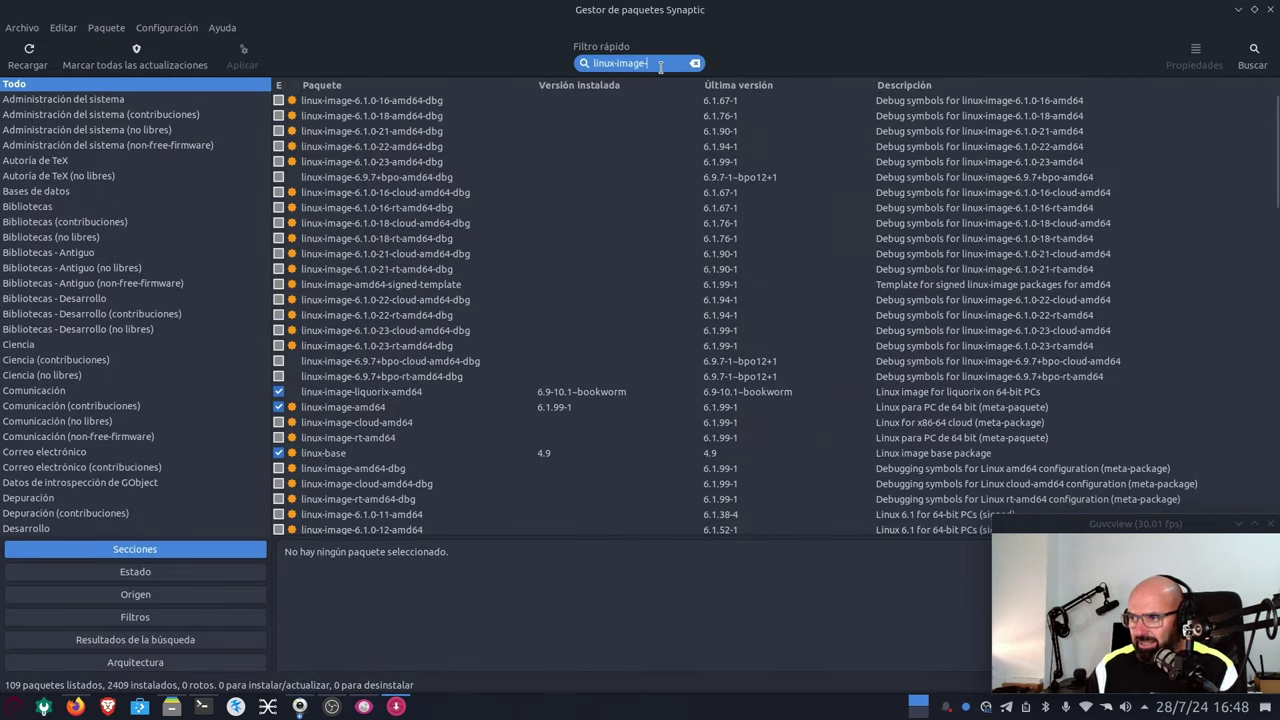
type("6")
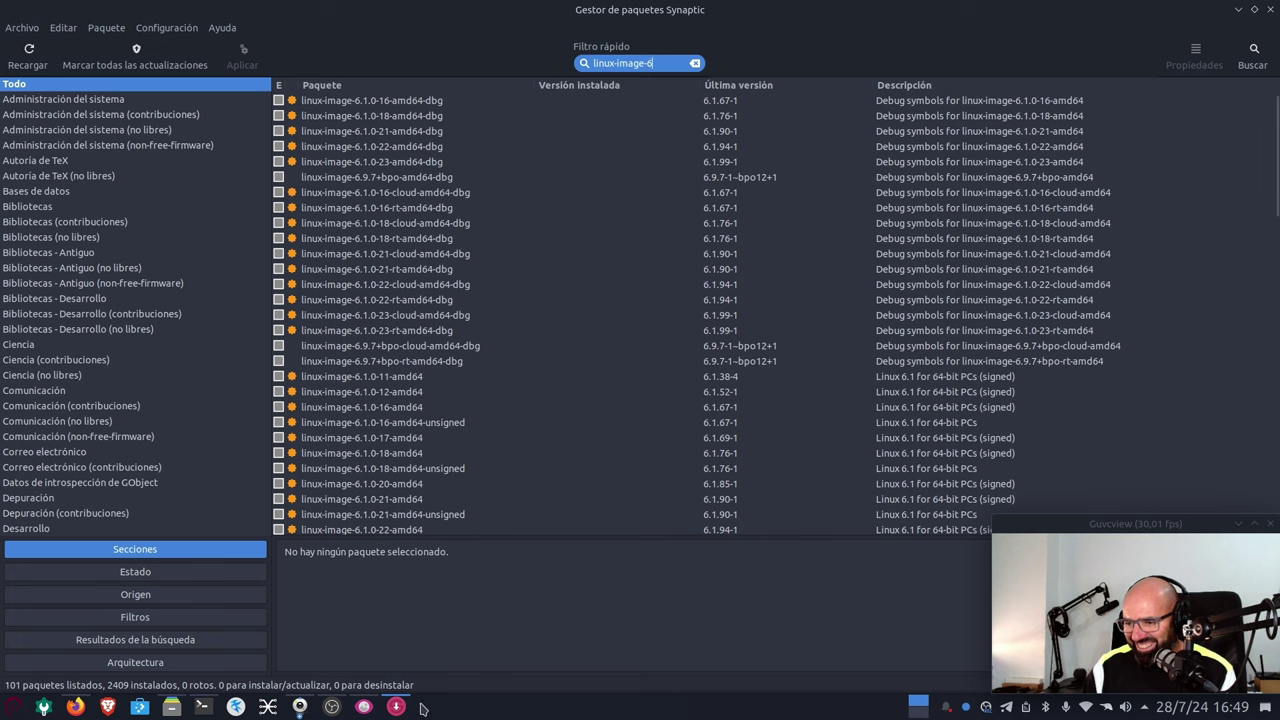
left_click(365, 707)
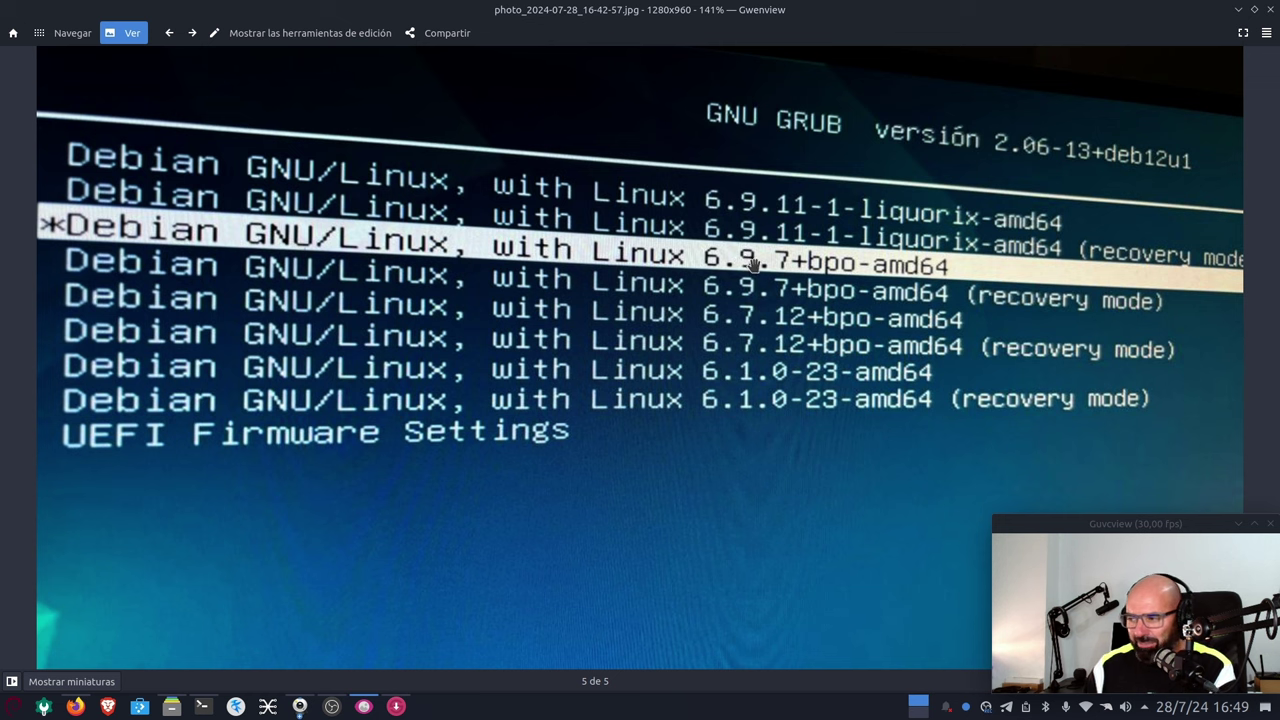
left_click(1239, 10)
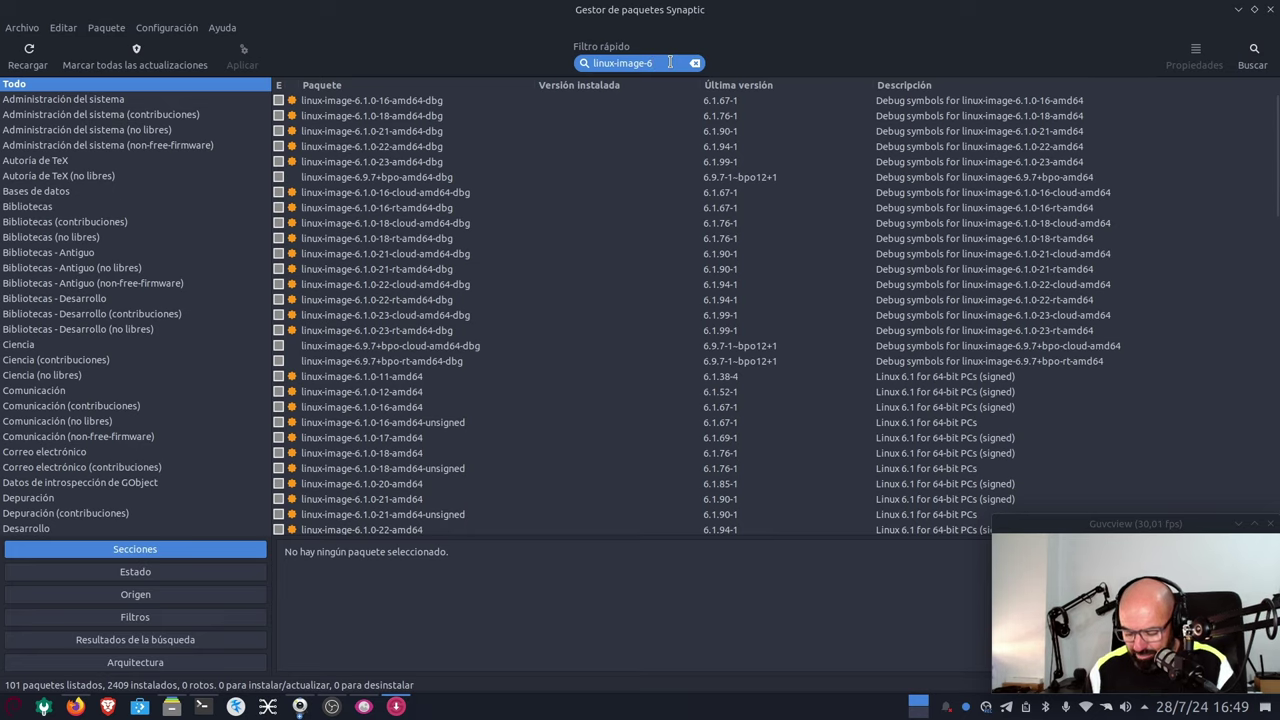
type(".7")
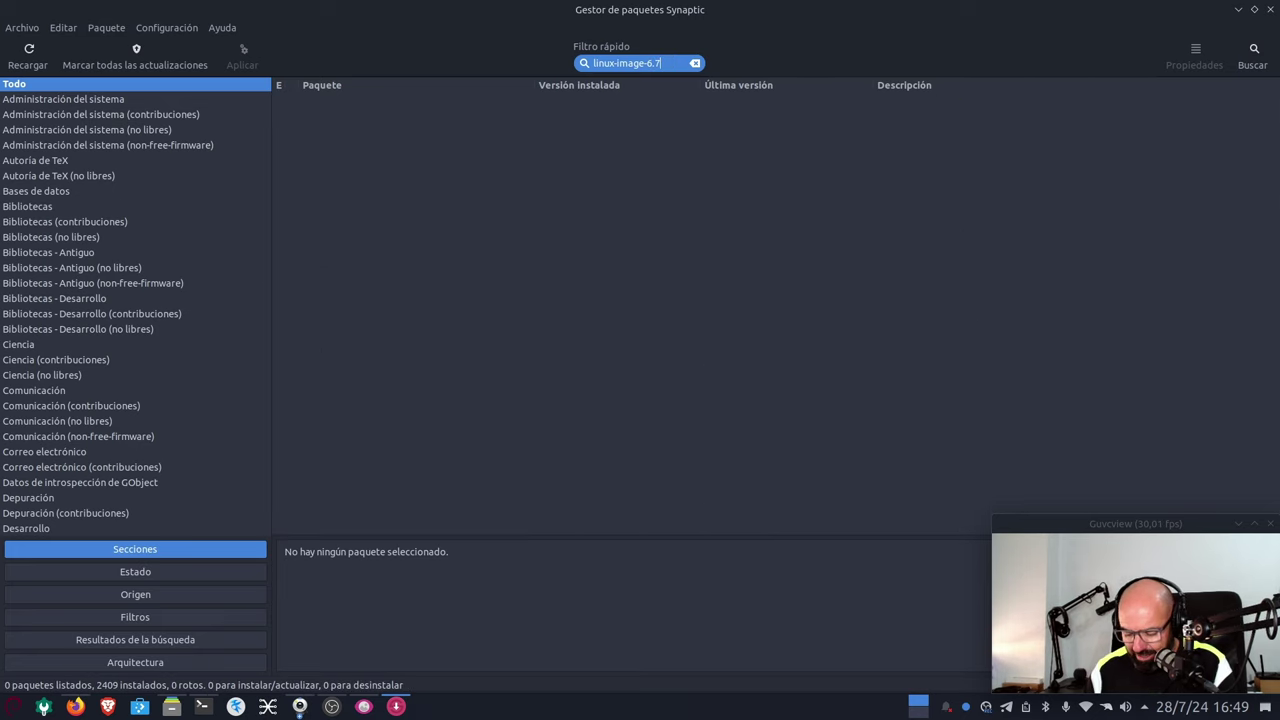
type(".12")
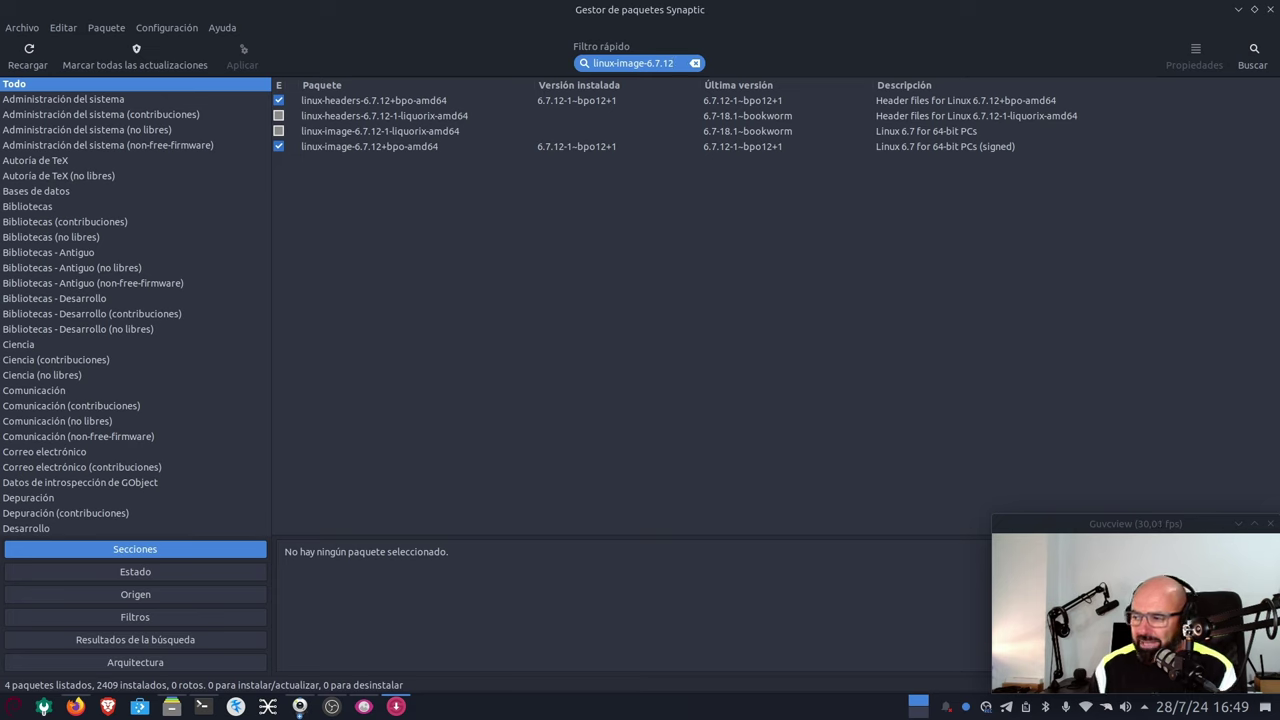
Examine the versions, installed files and dependencies in the properties of the linux-image-6.7.12+bpo-amd64 package
left_click(383, 101)
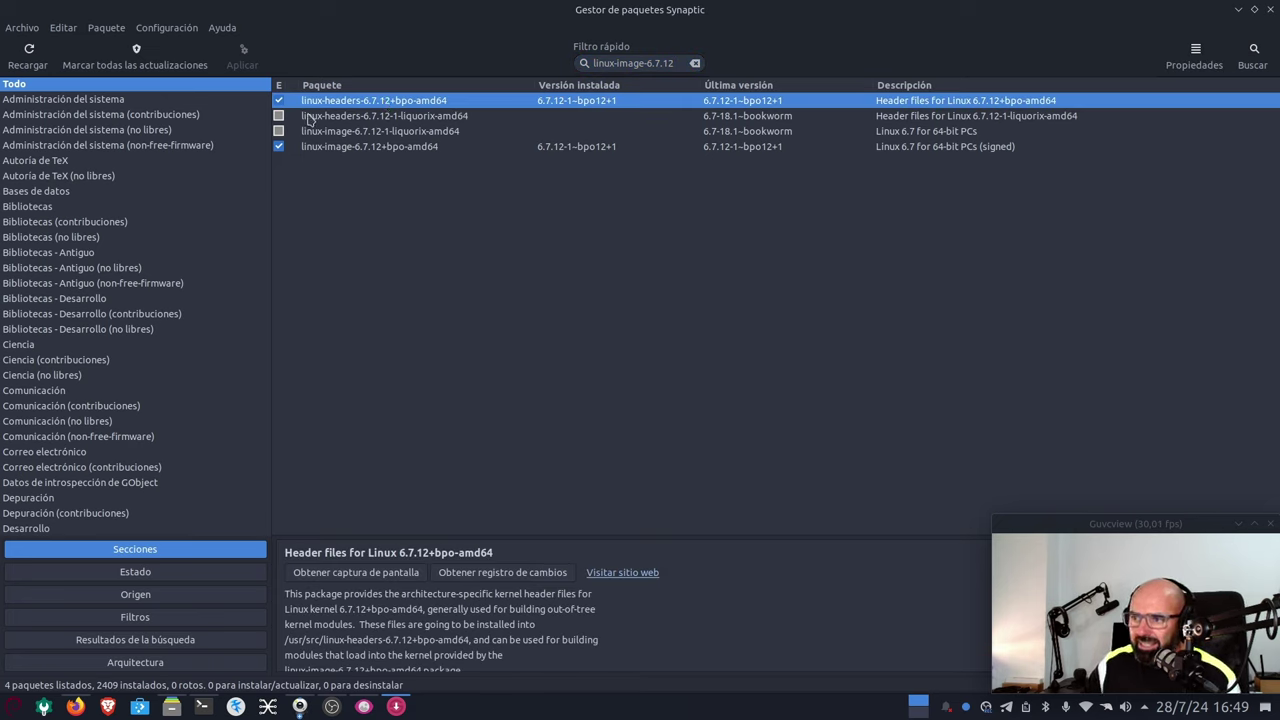
left_click(314, 148)
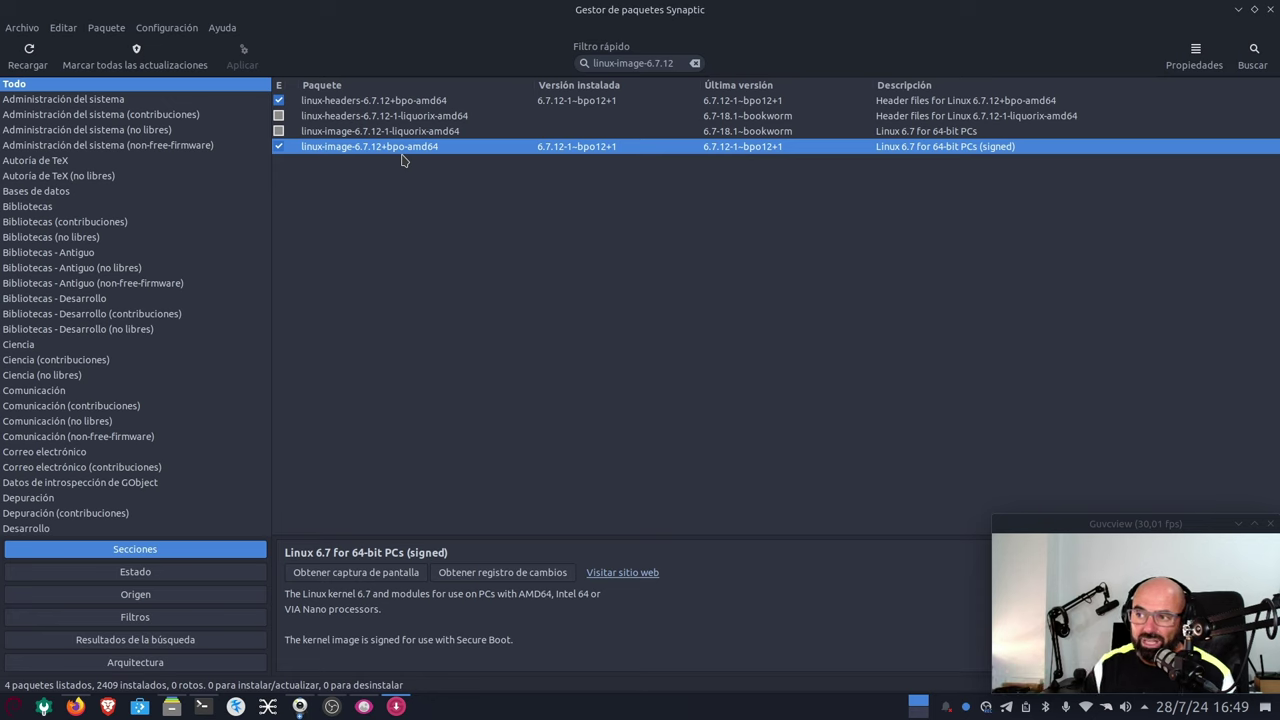
left_click(1190, 58)
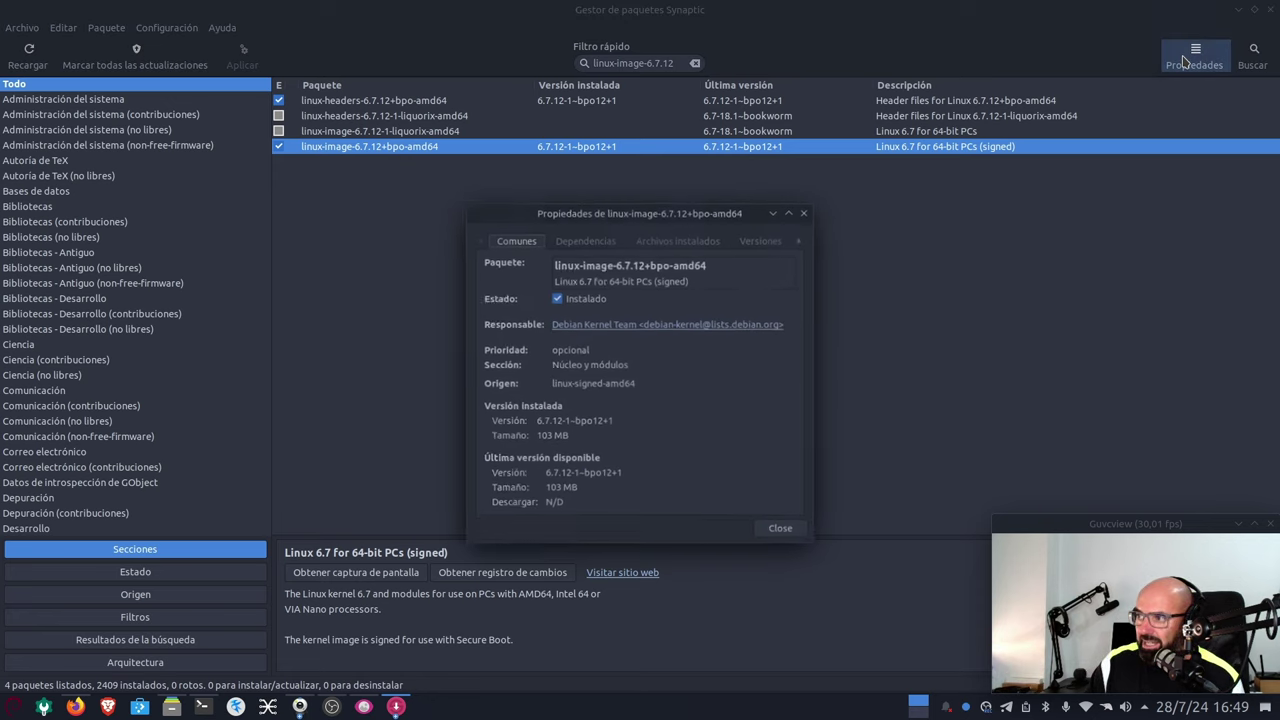
left_click(746, 240)
left_click_drag(822, 549, 1027, 568)
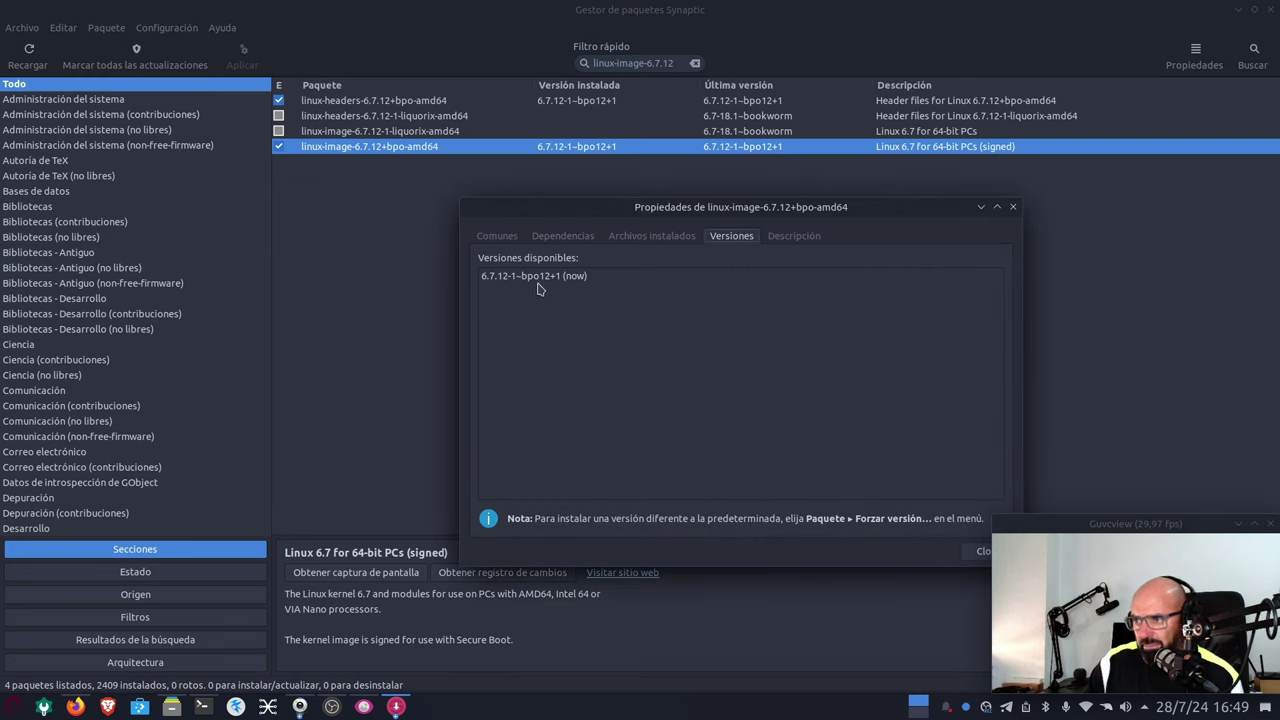
left_click(645, 238)
left_click(566, 242)
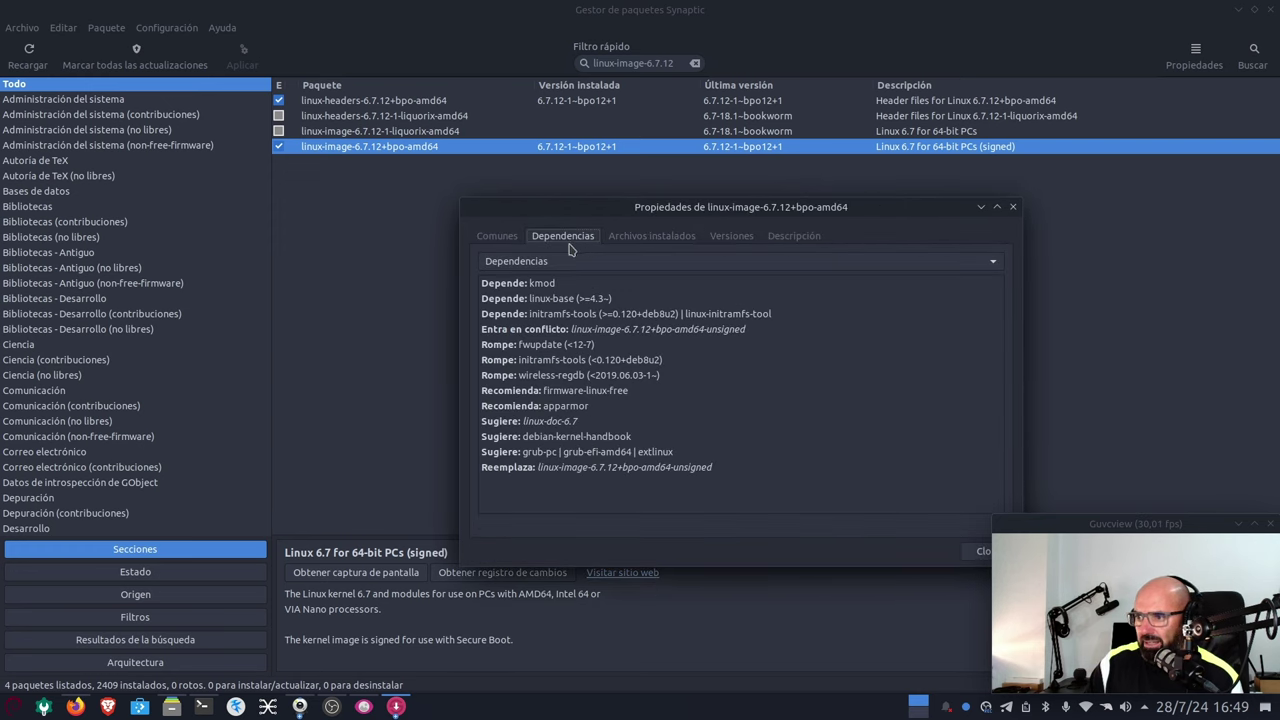
left_click(503, 241)
left_click(748, 244)
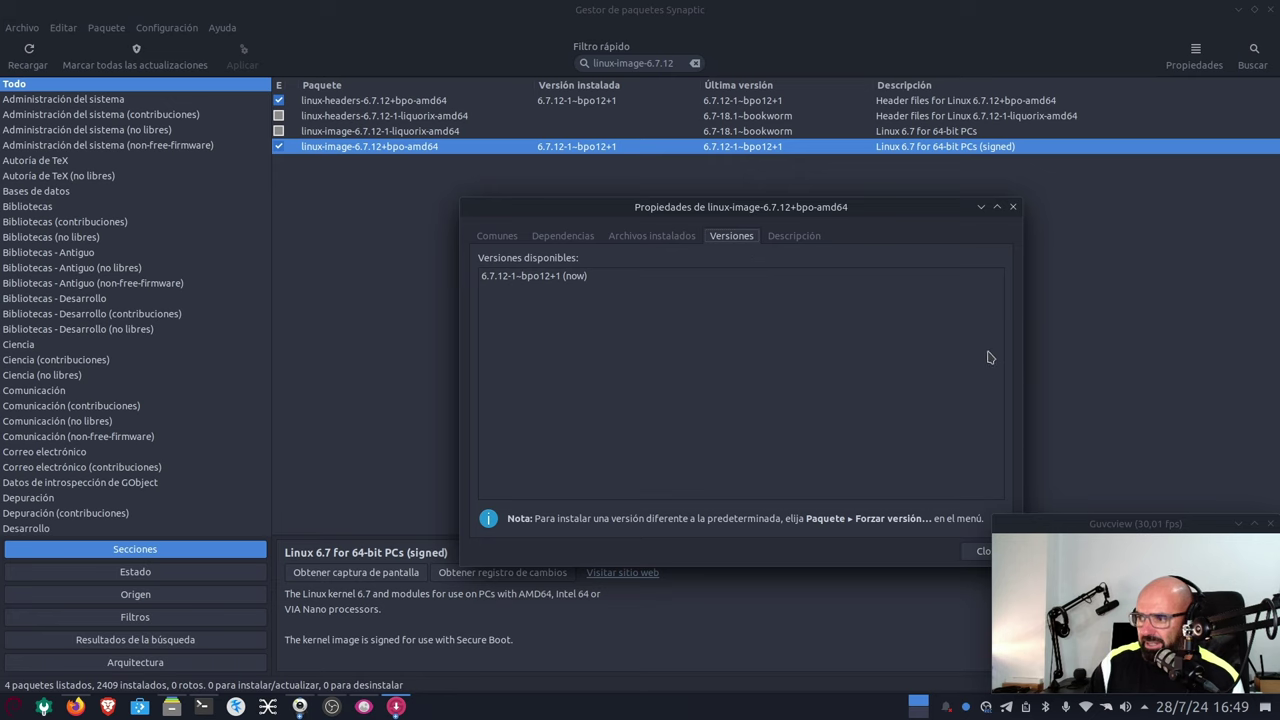
left_click_drag(866, 206, 624, 177)
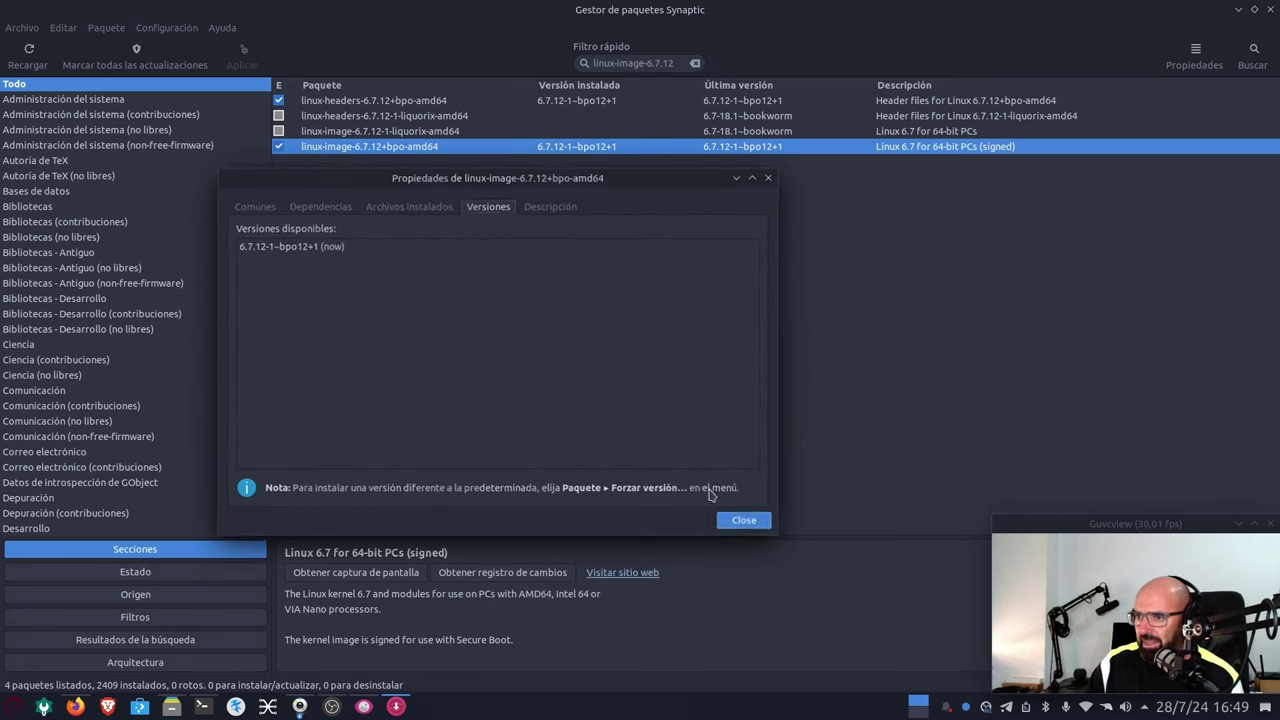
left_click(744, 520)
Mark linux-image-6.7.12+bpo-amd64 for uninstallation, accepting the required removal of linux-headers-6.7.12+bpo-amd64
right_click(362, 150)
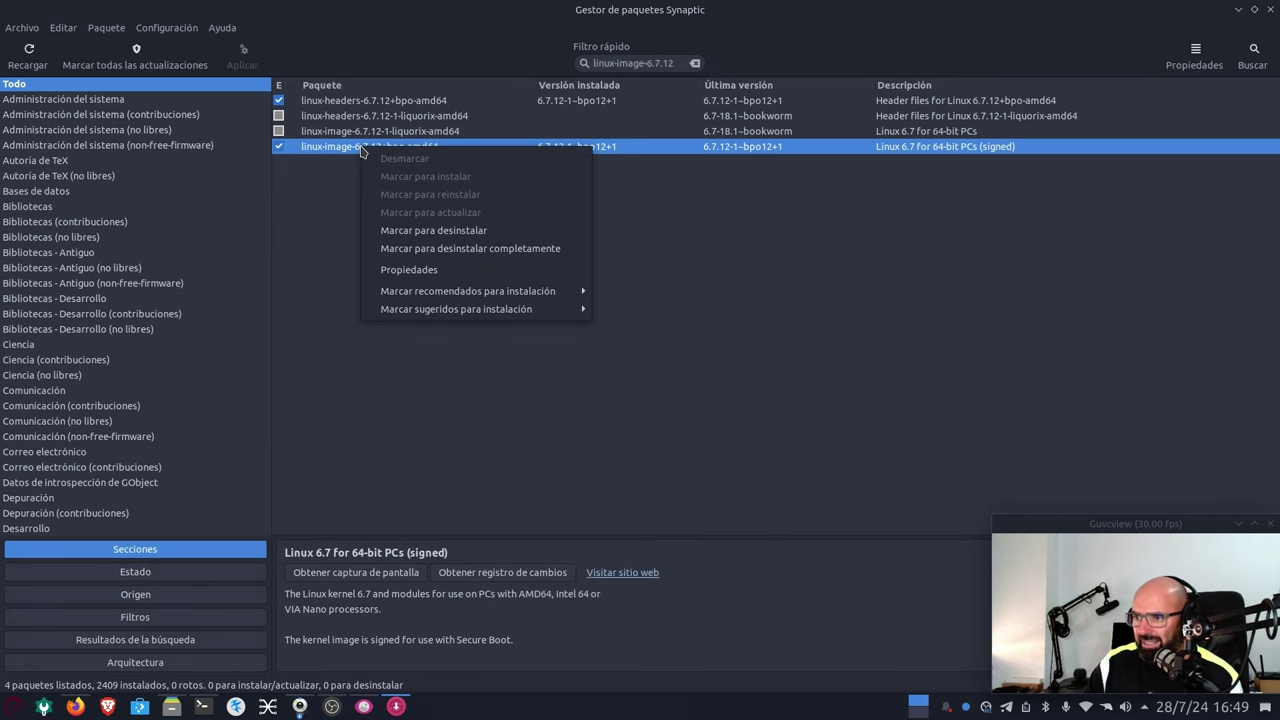
left_click(463, 231)
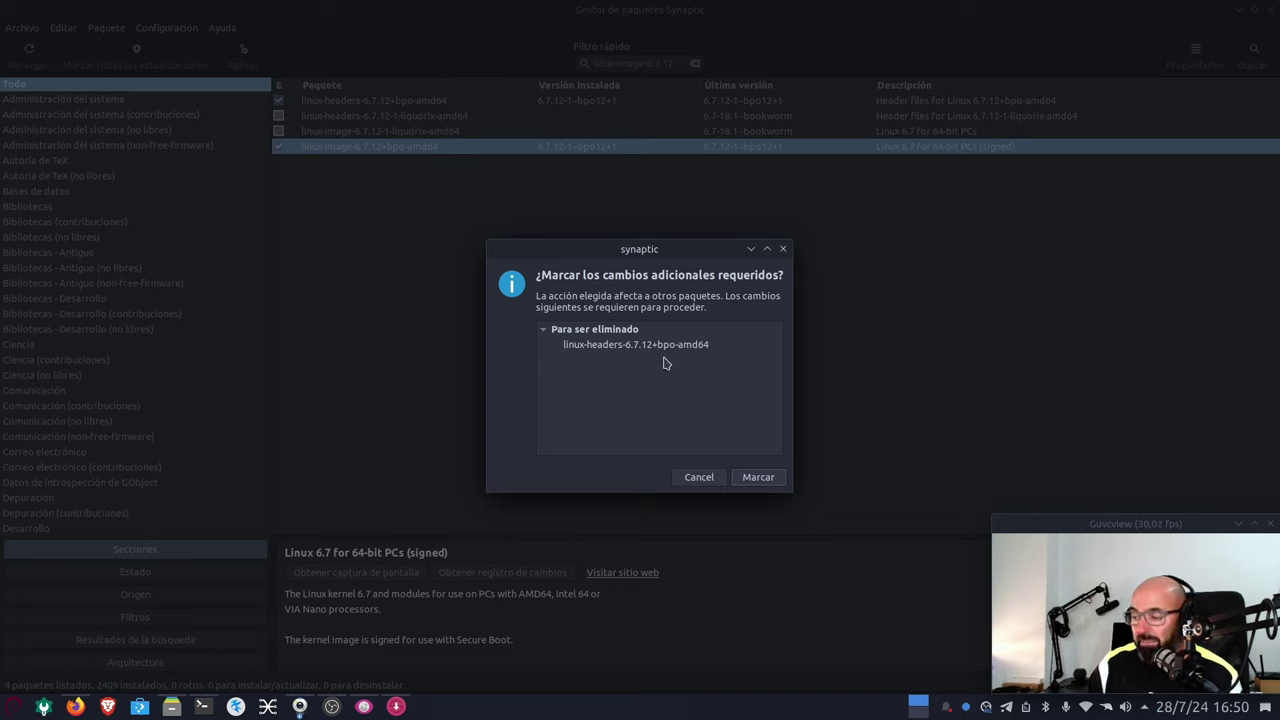
left_click(755, 479)
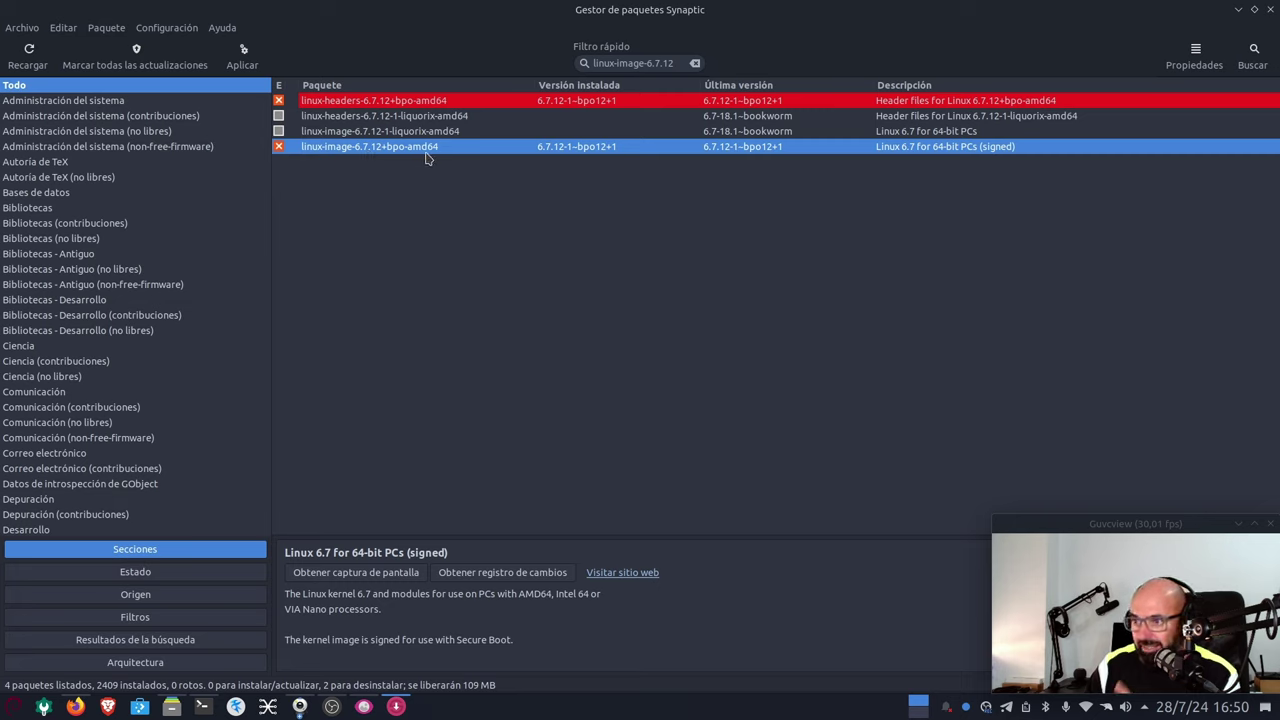
Delete the word image from the quick filter, keeping the linux prefix and the version 6.7.12
left_click(638, 63)
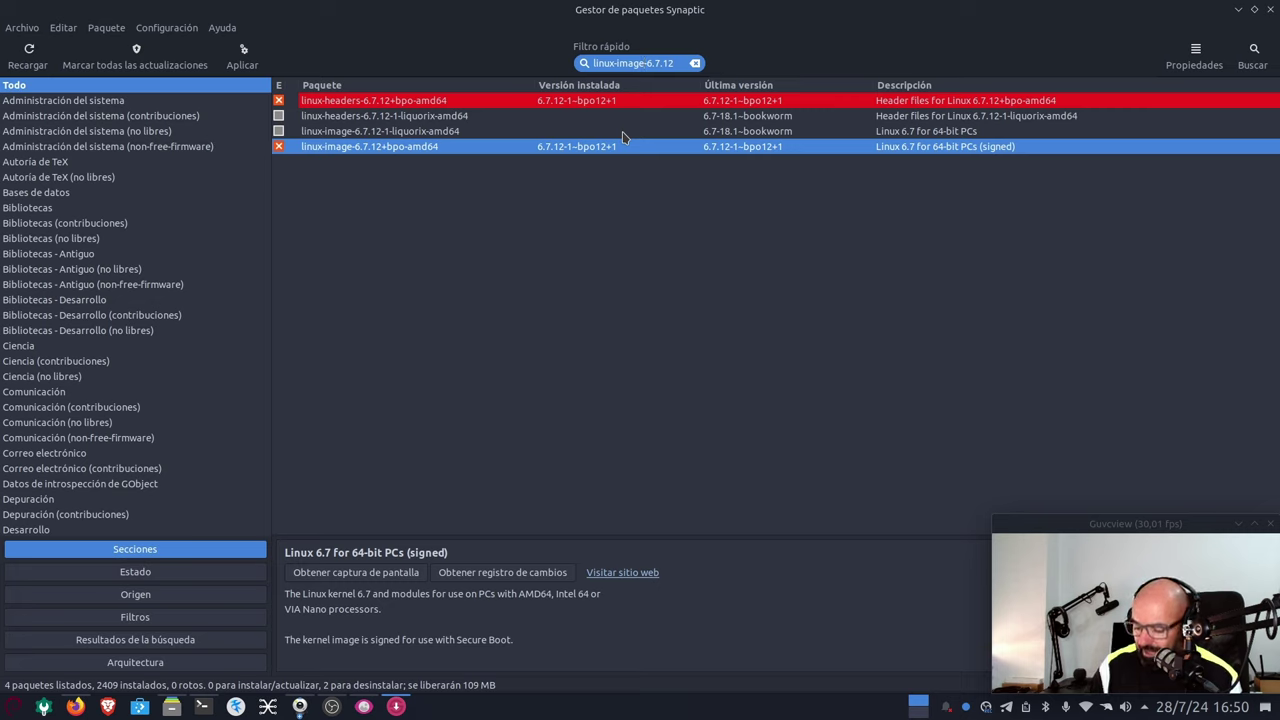
key("BackSpace")
key("BackSpace")
key("BackSpace")
key("BackSpace")
key("BackSpace")
key("BackSpace")
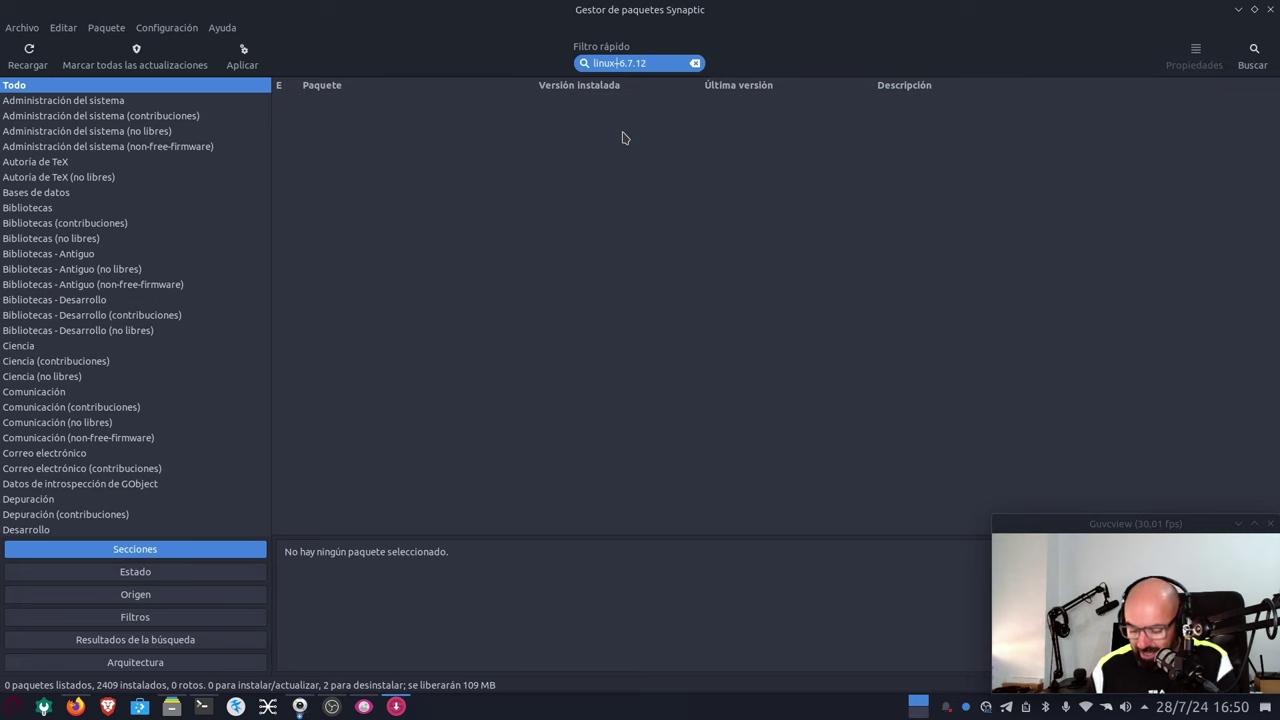
Try to filter the package list by linux-HEADERS-6.7.12
type("hea")
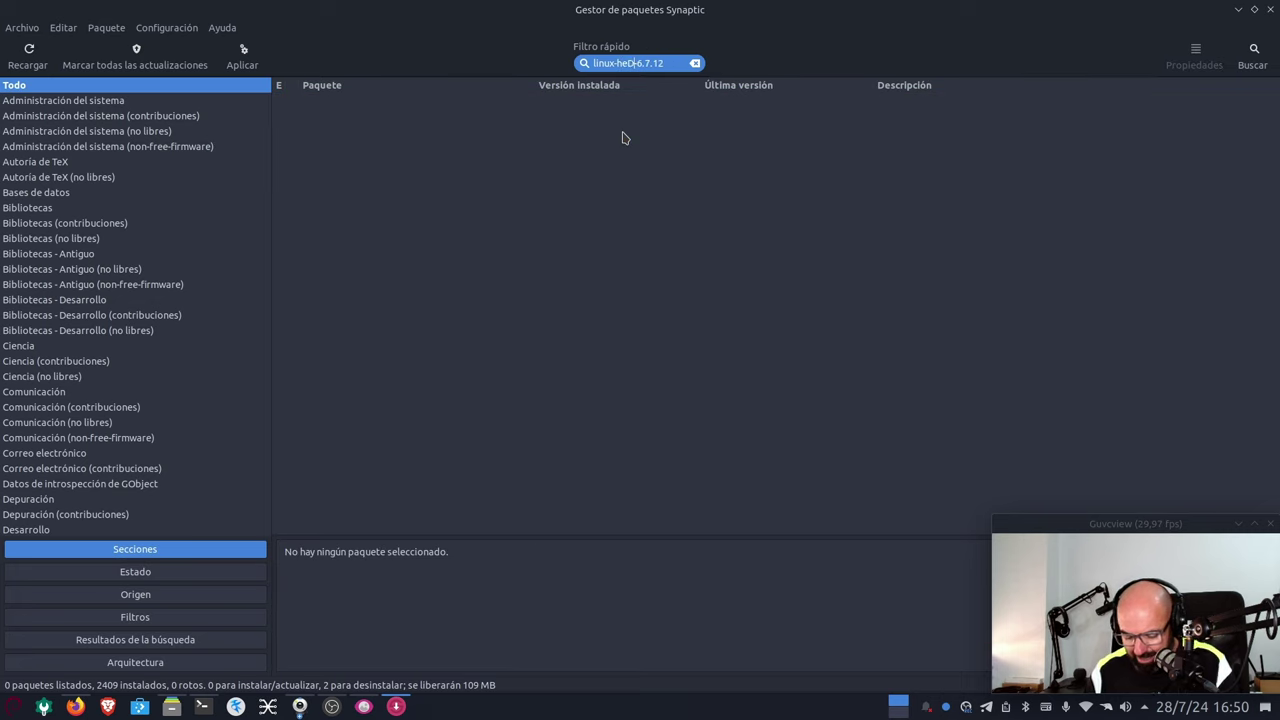
type("ders")
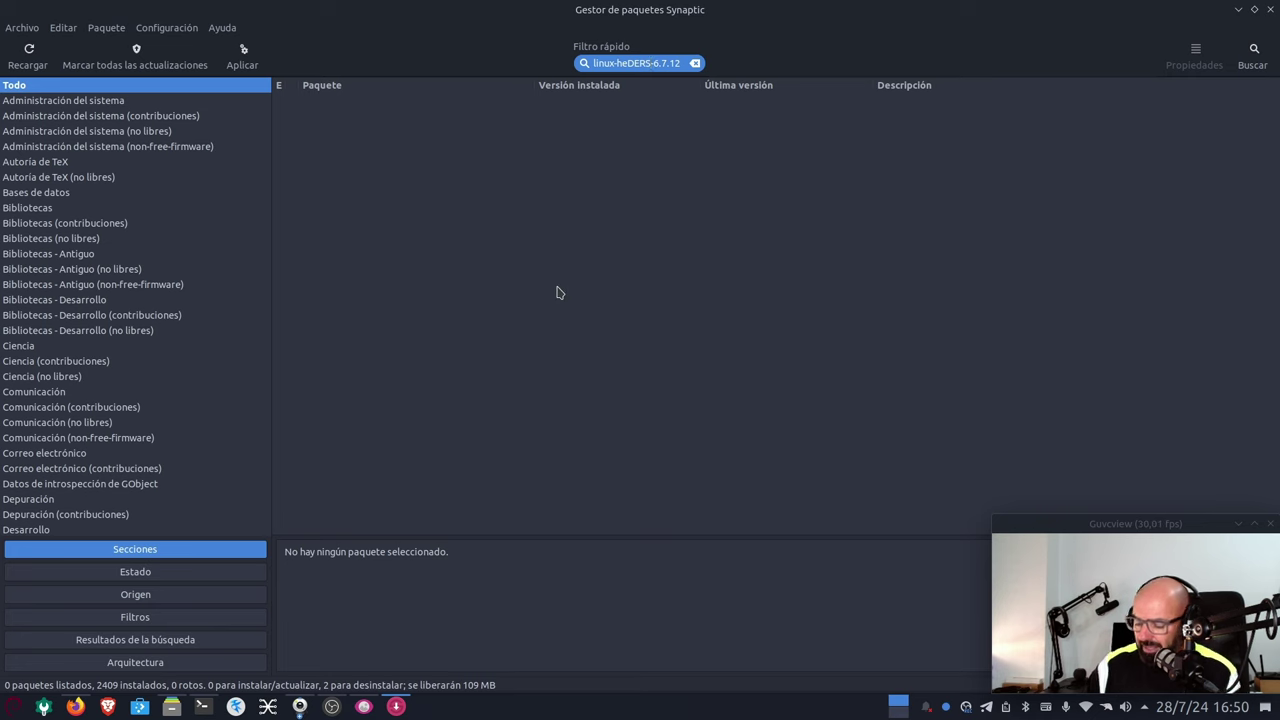
key("BackSpace")
key("BackSpace")
key("BackSpace")
key("BackSpace")
key("BackSpace")
key("BackSpace")
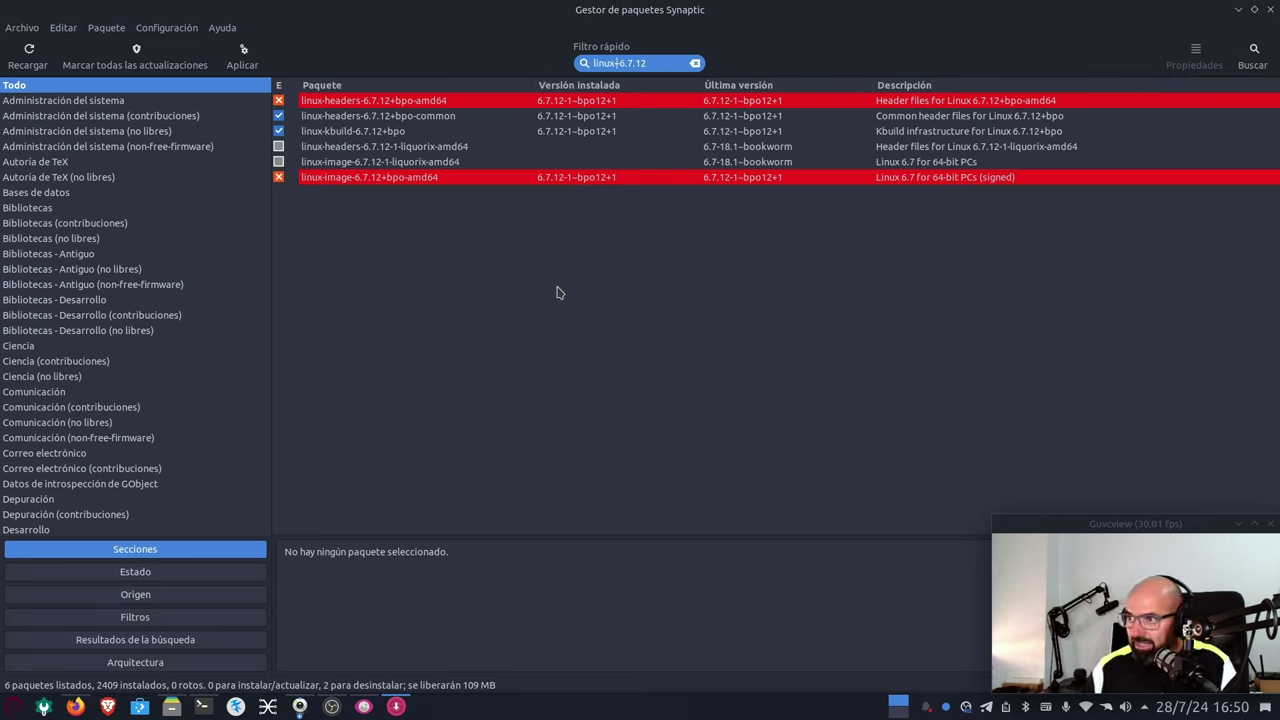
type("HEADERS-")
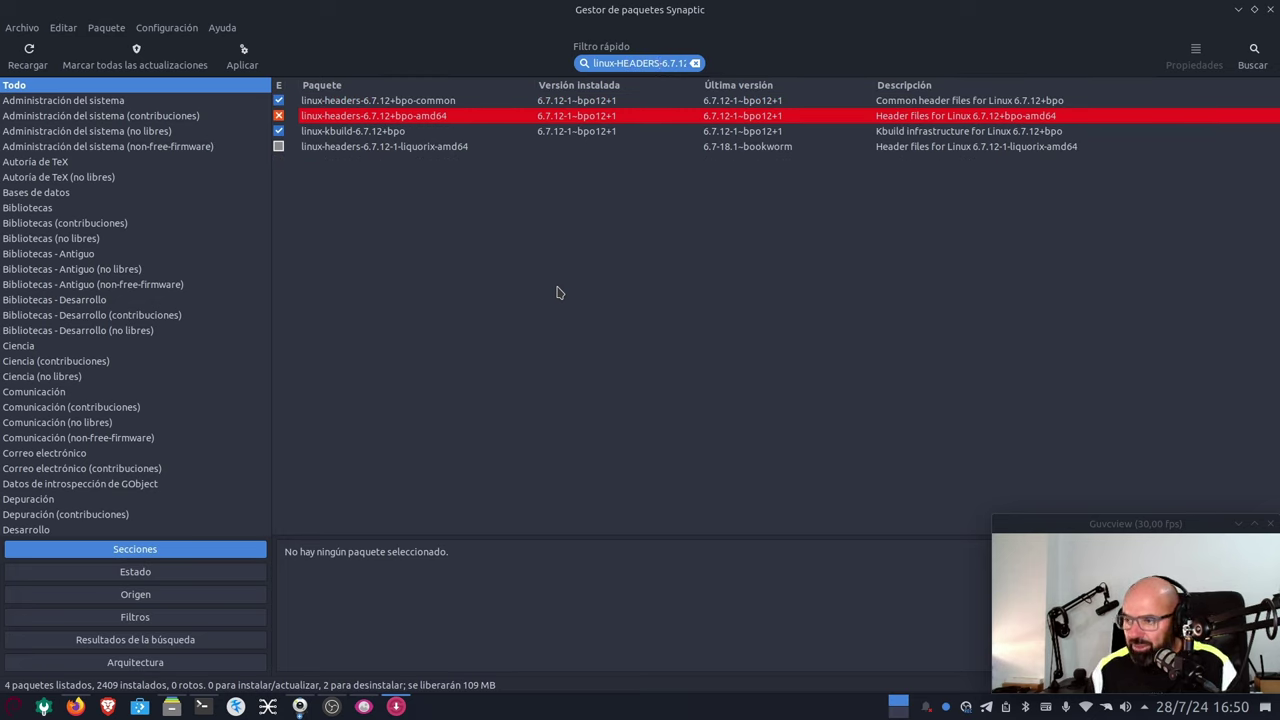
key("BackSpace")
key("BackSpace")
key("BackSpace")
key("BackSpace")
key("BackSpace")
key("BackSpace")
key("BackSpace")
key("BackSpace")
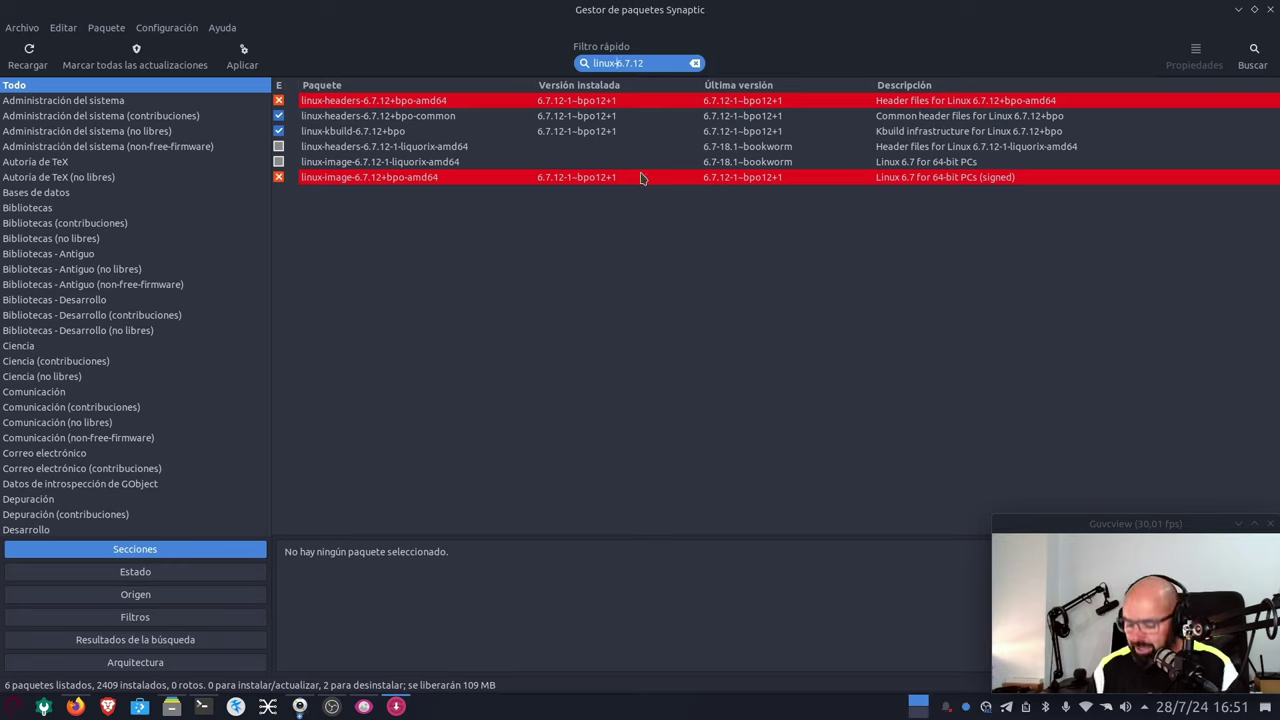
Filter the package list by linux-headers-6.7.12 in lowercase, correcting the spelling of headers
type("he")
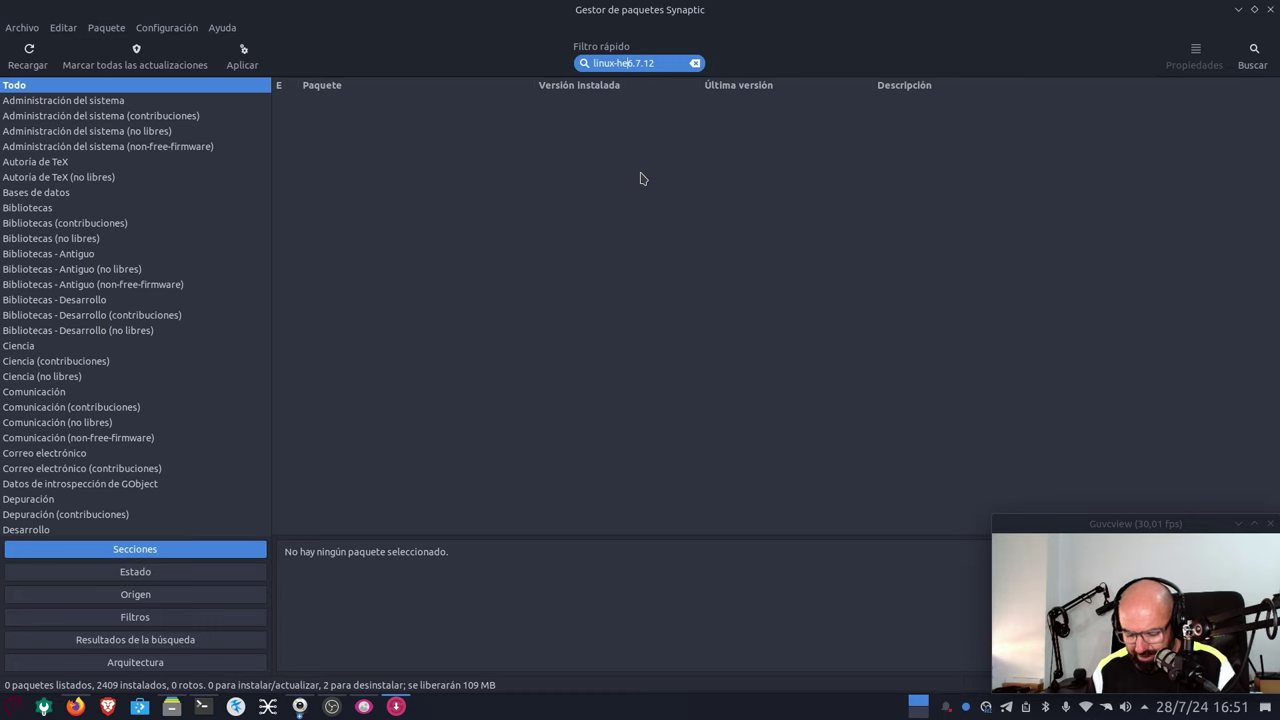
type("der")
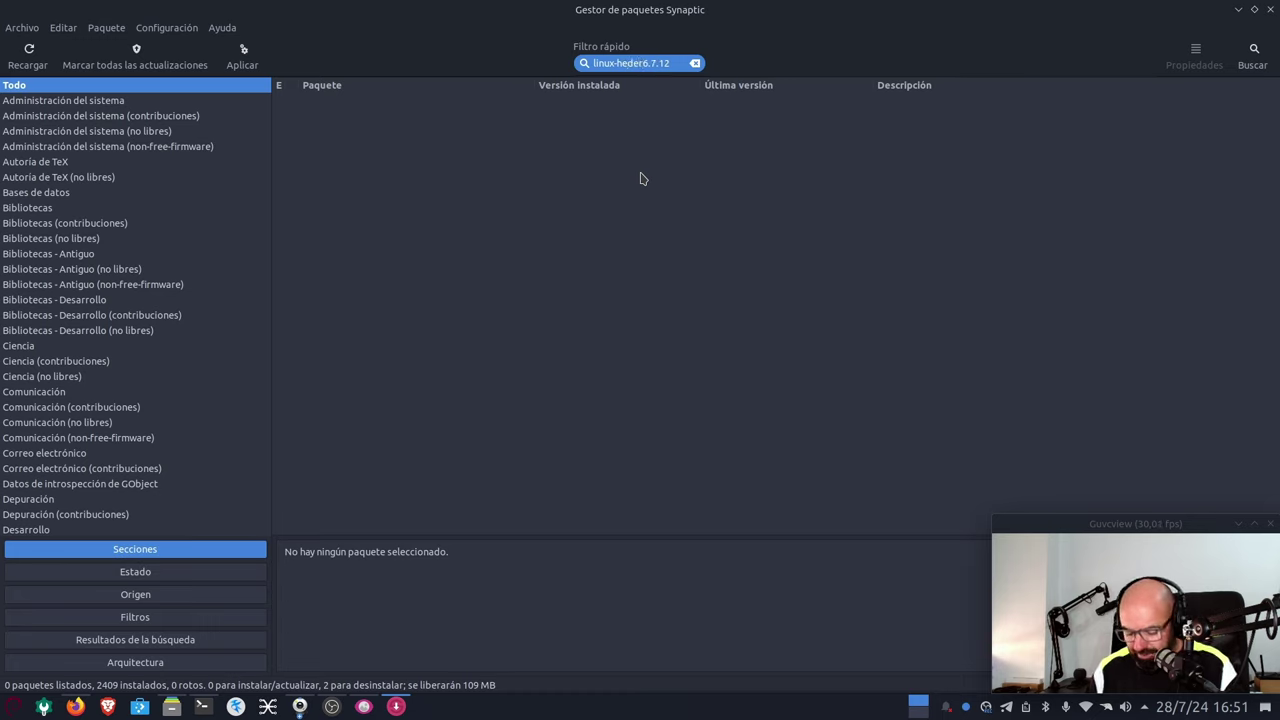
type("s-")
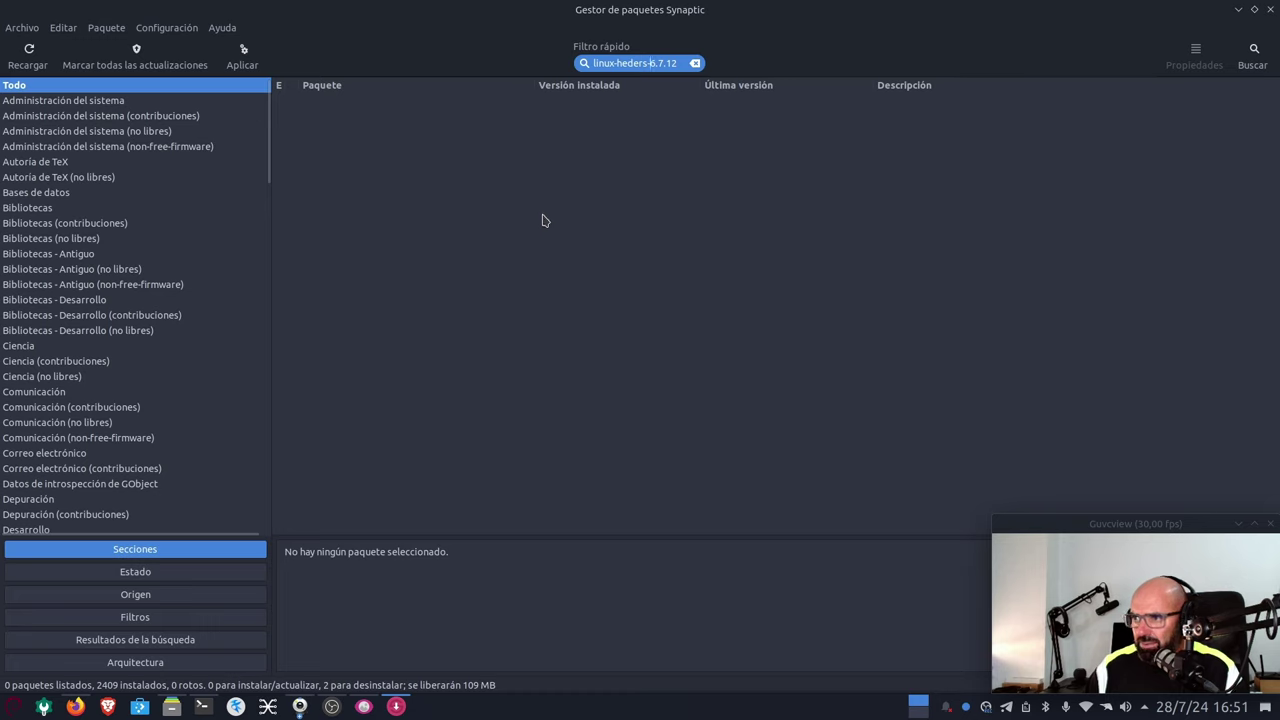
key("Left")
key("Left")
key("Left")
key("Left")
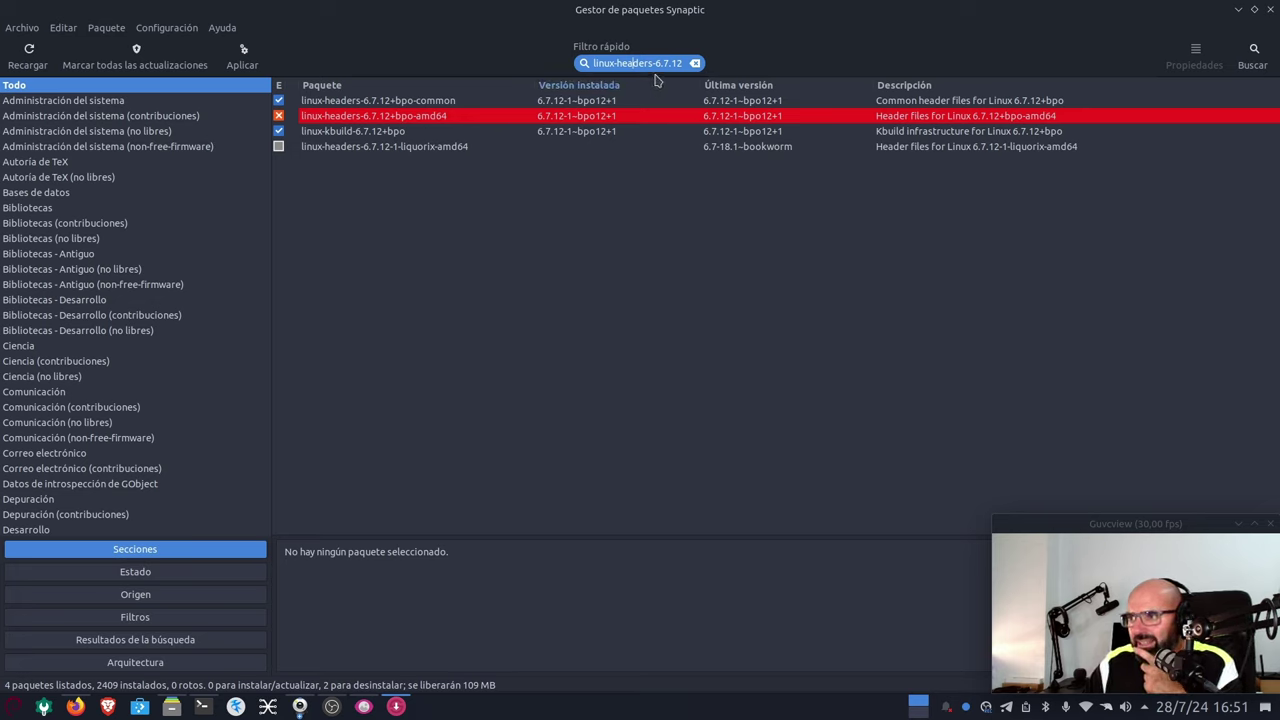
left_click(466, 280)
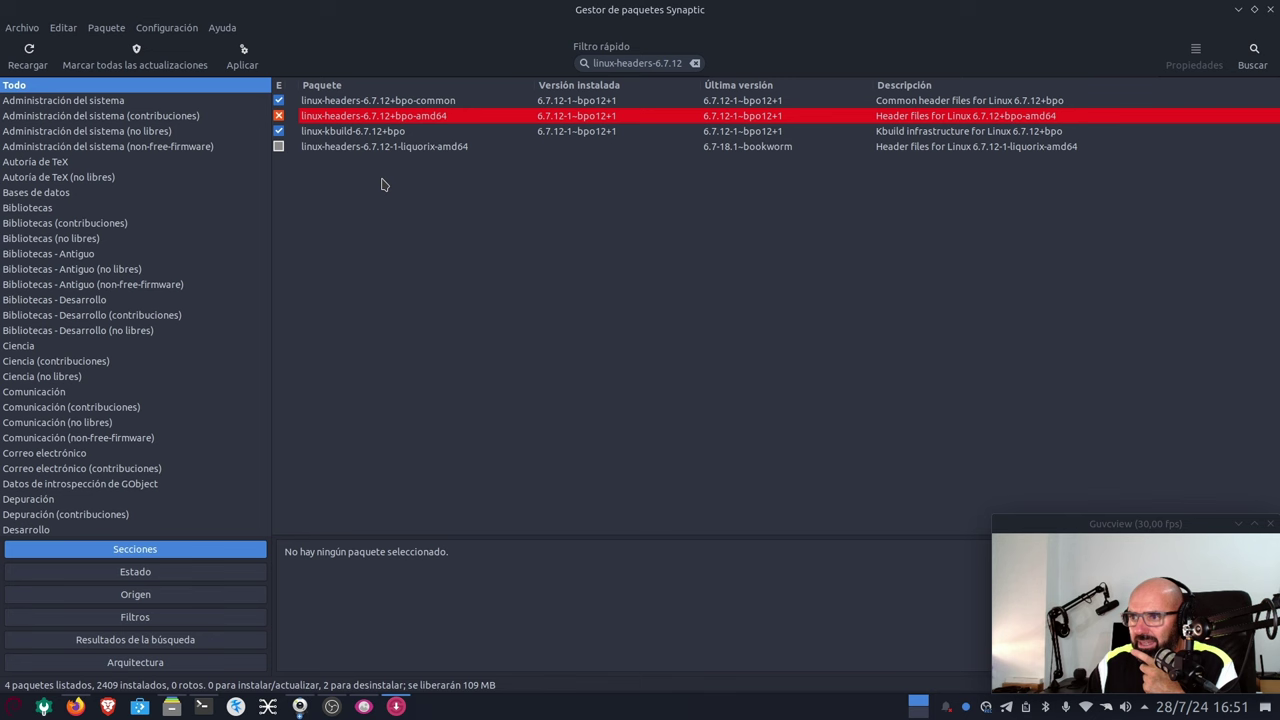
Mark linux-headers-6.7.12+bpo-common for uninstallation
left_click(342, 118)
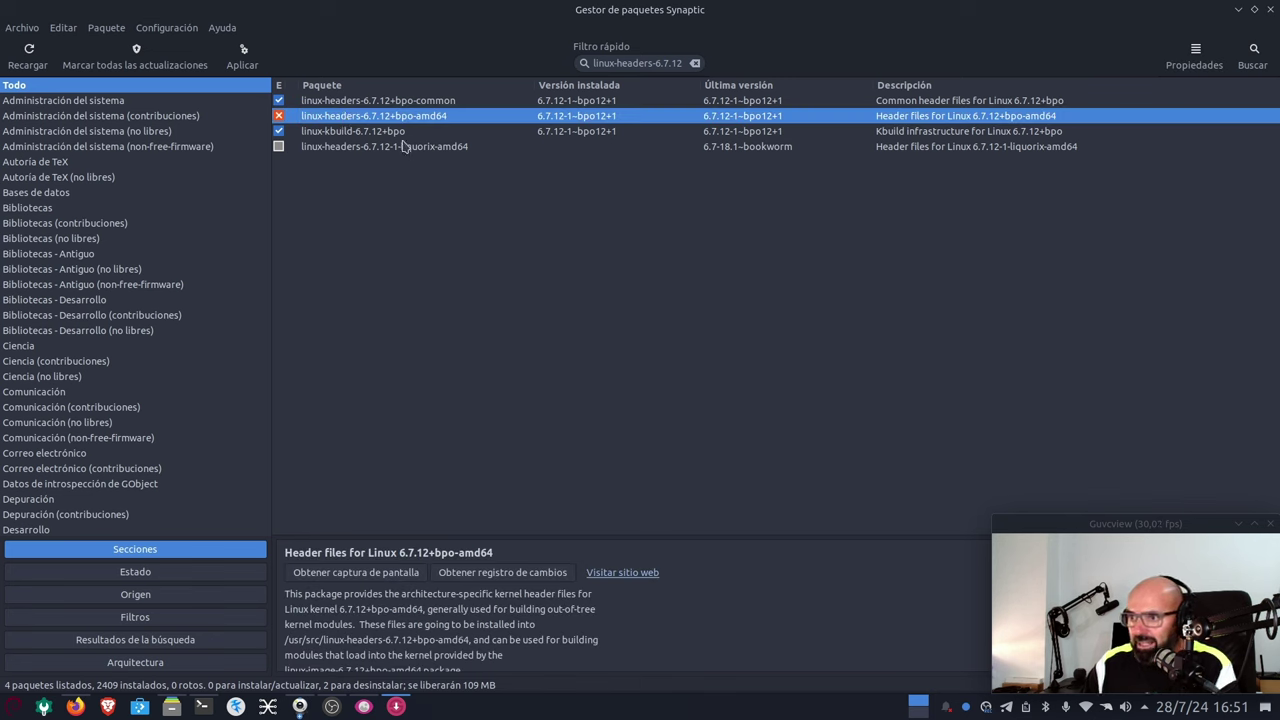
left_click(440, 103)
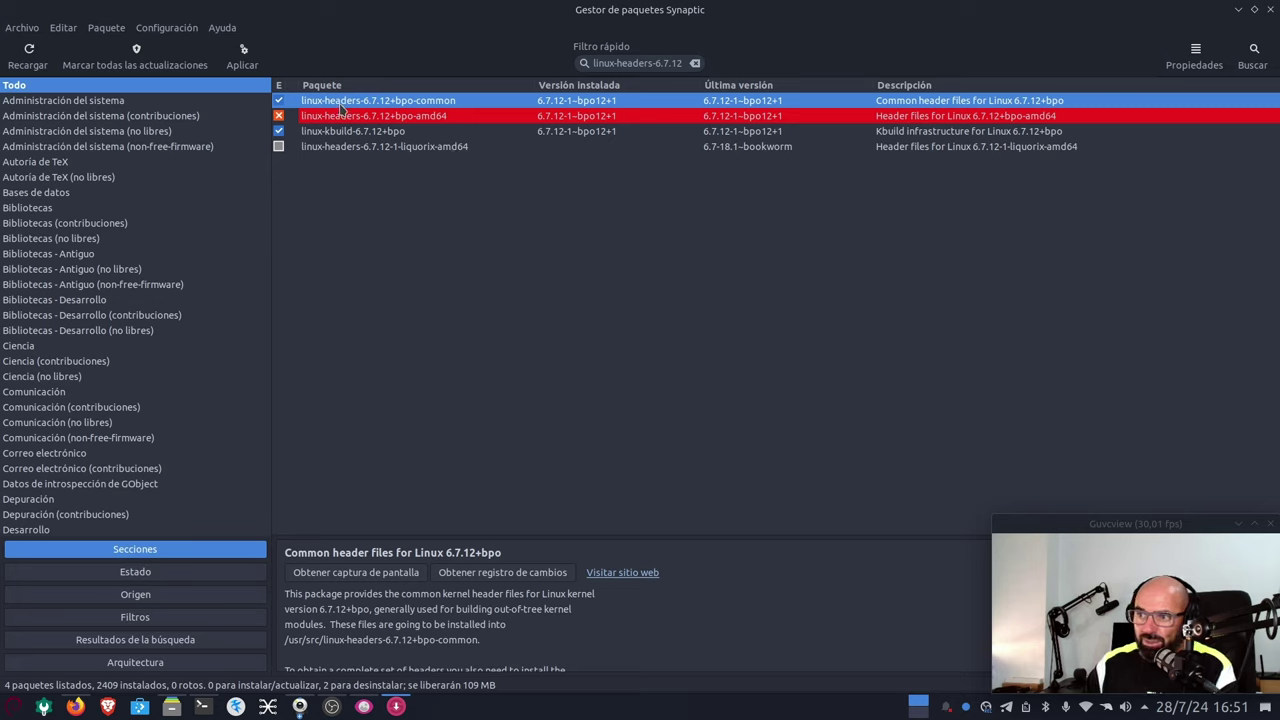
right_click(406, 111)
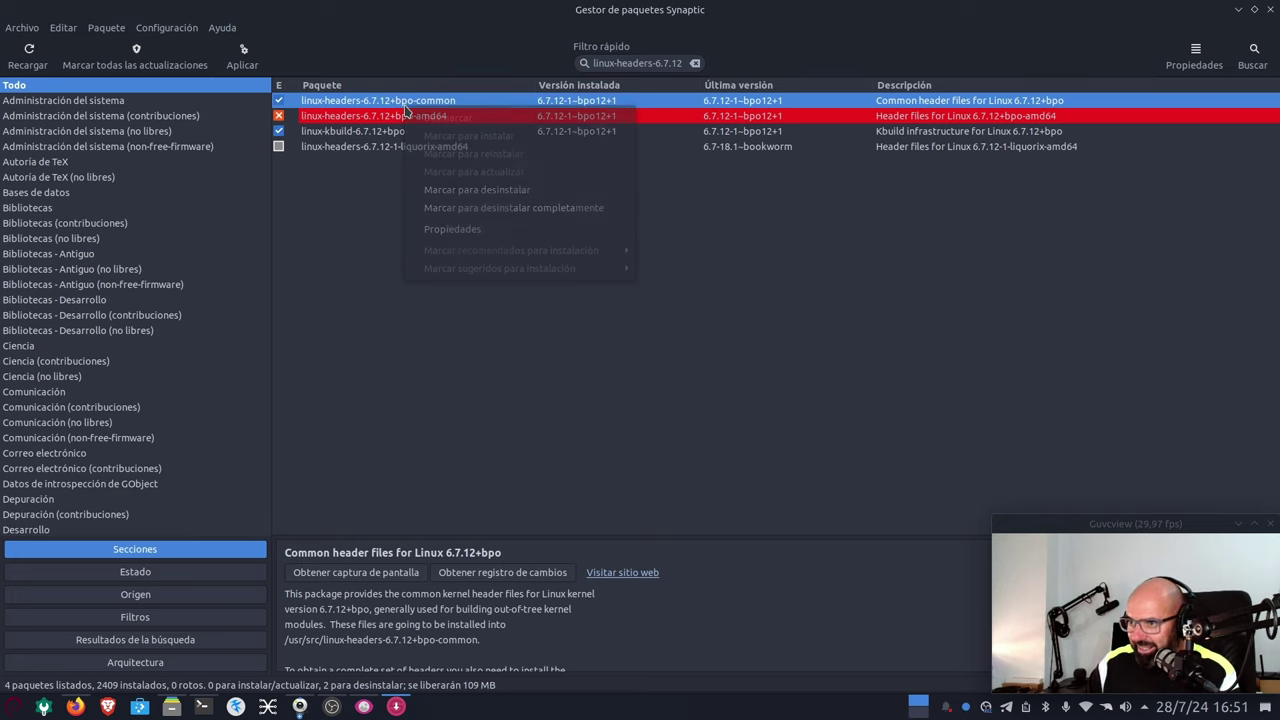
left_click(488, 199)
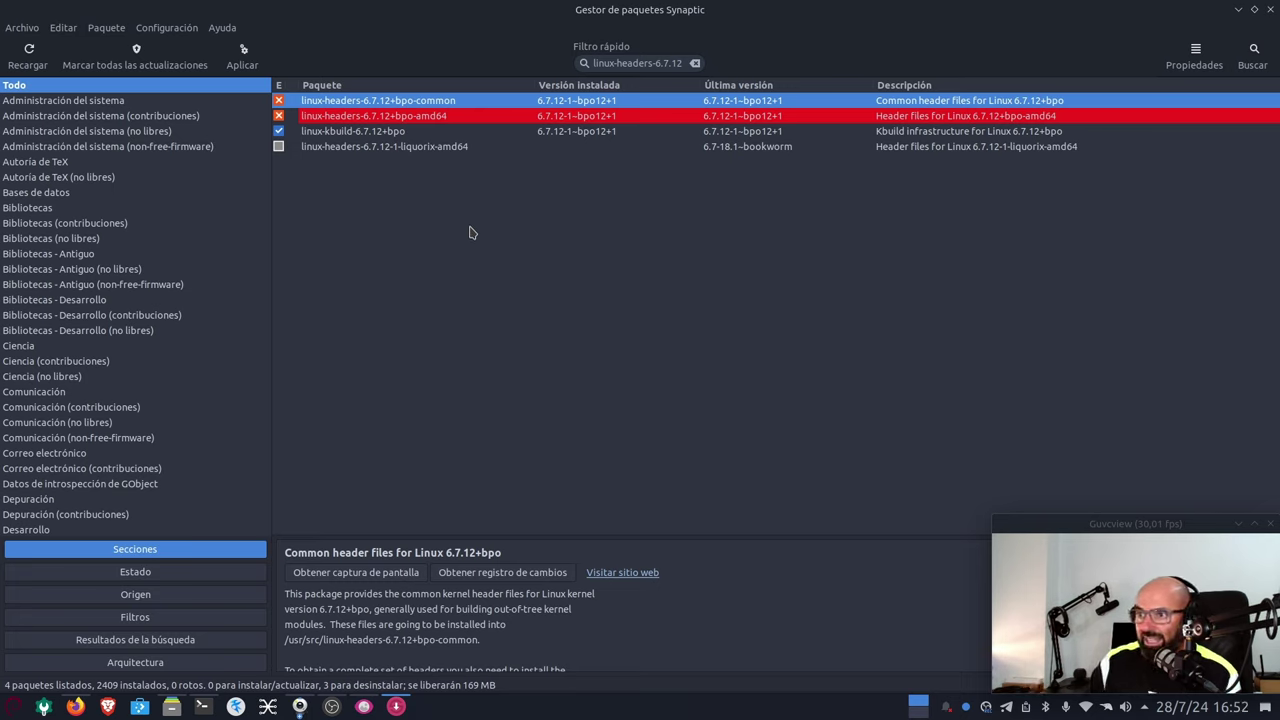
Mark the linux-kbuild-6.7.12+bpo package for uninstallation as well
left_click(372, 133)
right_click(372, 135)
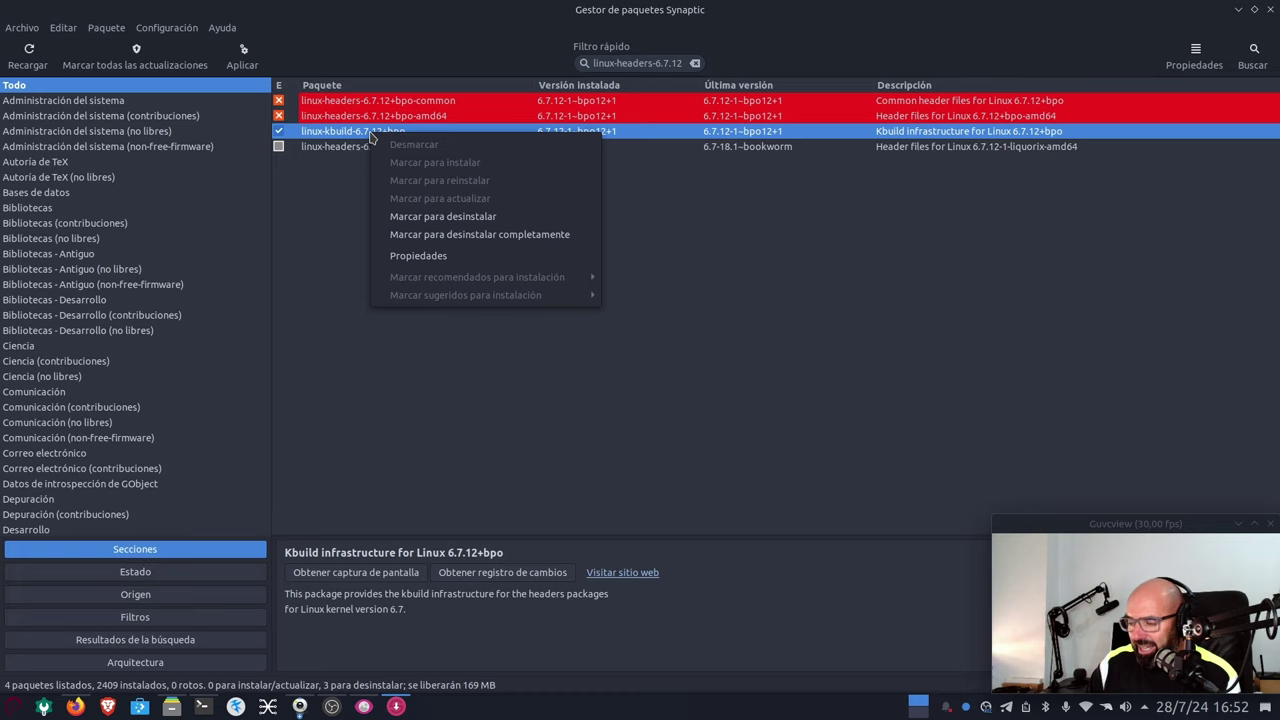
left_click(308, 351)
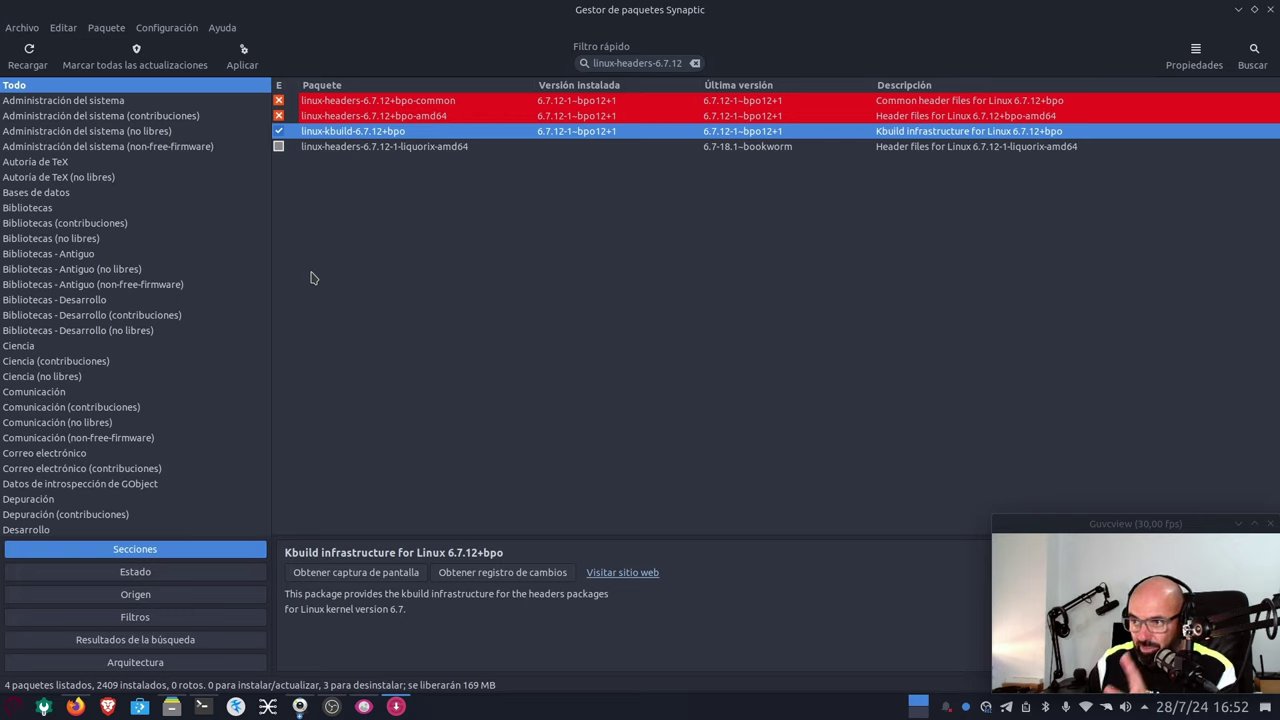
right_click(392, 134)
left_click(477, 219)
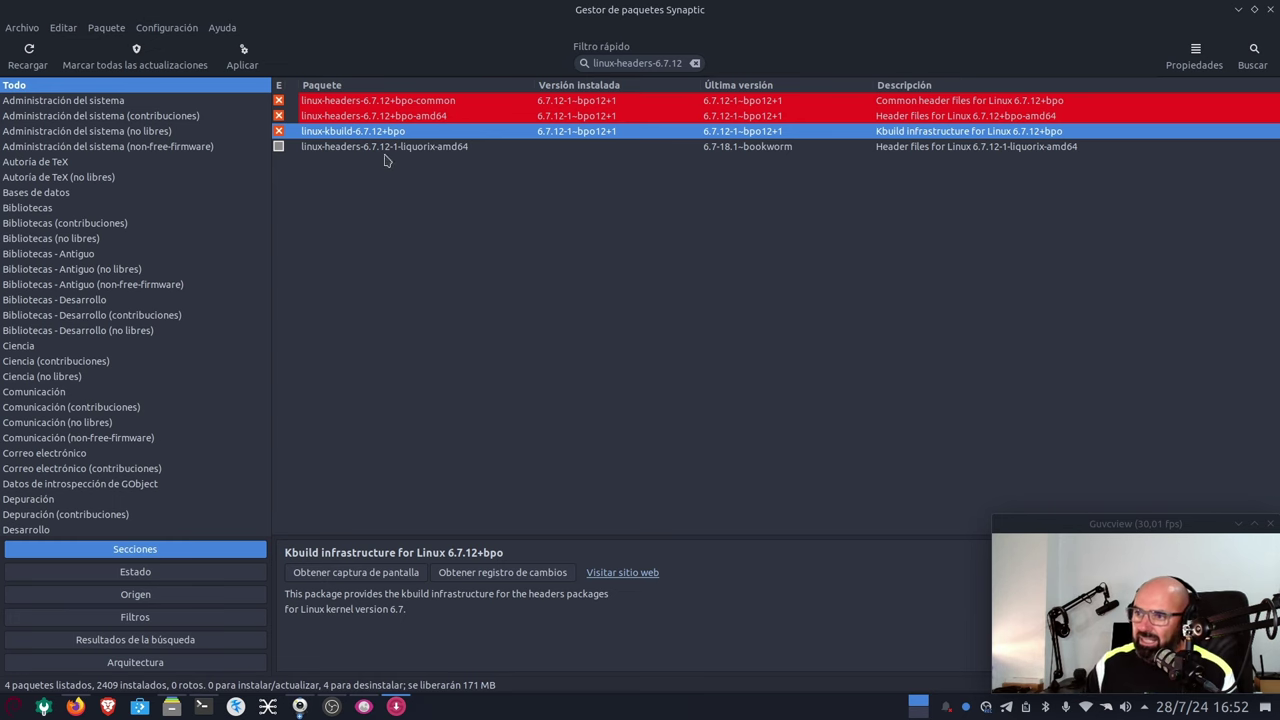
Apply the marked removals of the 6.7.12 kernel packages and dismiss the finished-changes dialog
left_click(242, 55)
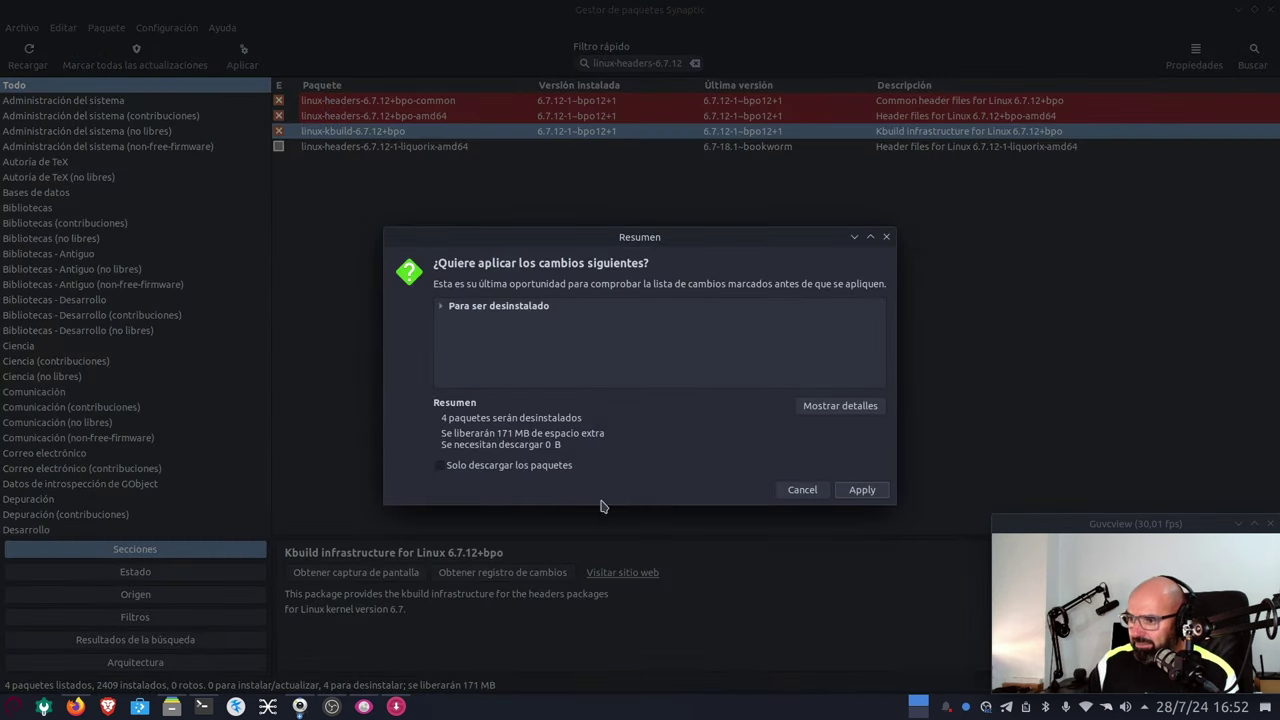
left_click(848, 490)
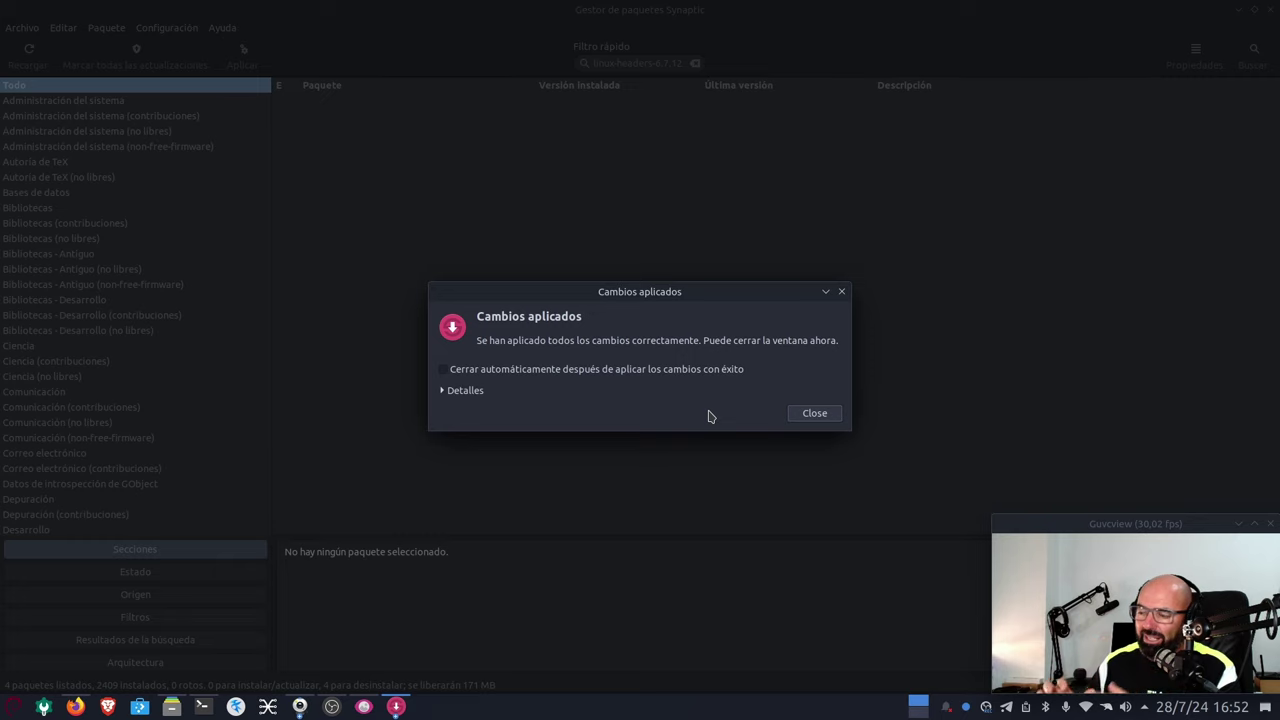
left_click(838, 413)
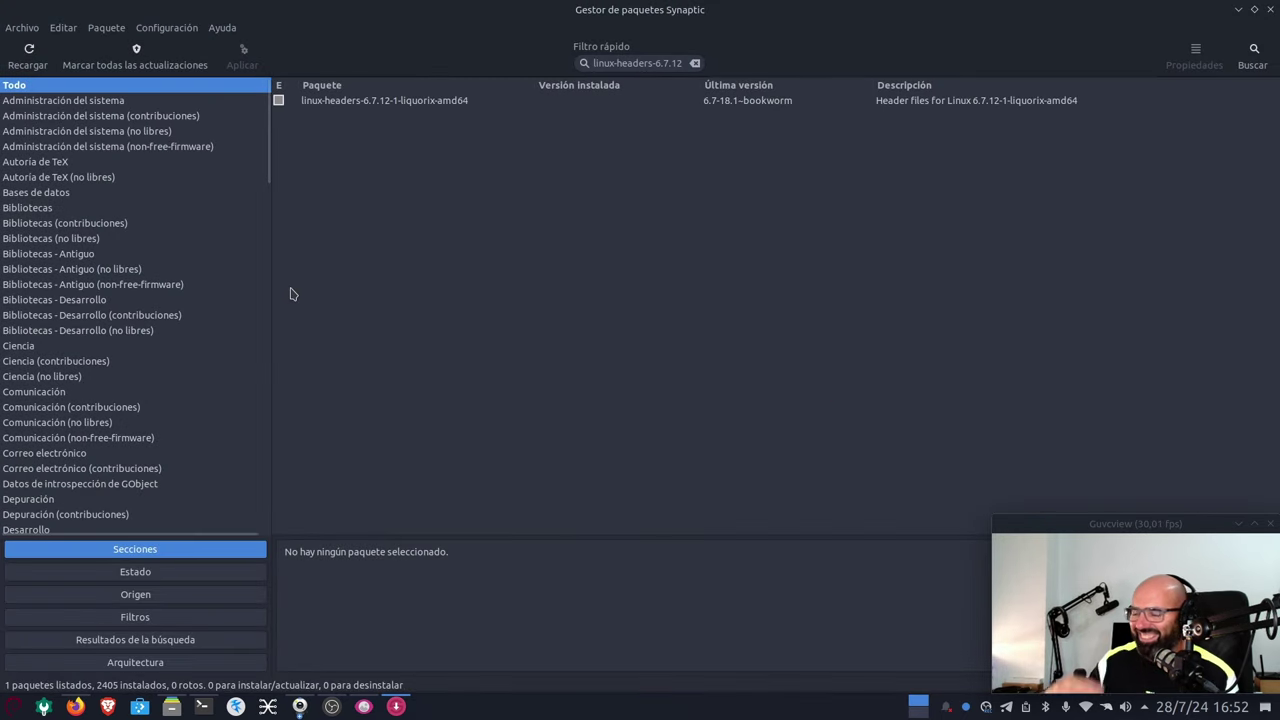
Clear the quick filter and list the uninstalled packages that still have residual configuration
left_click(695, 64)
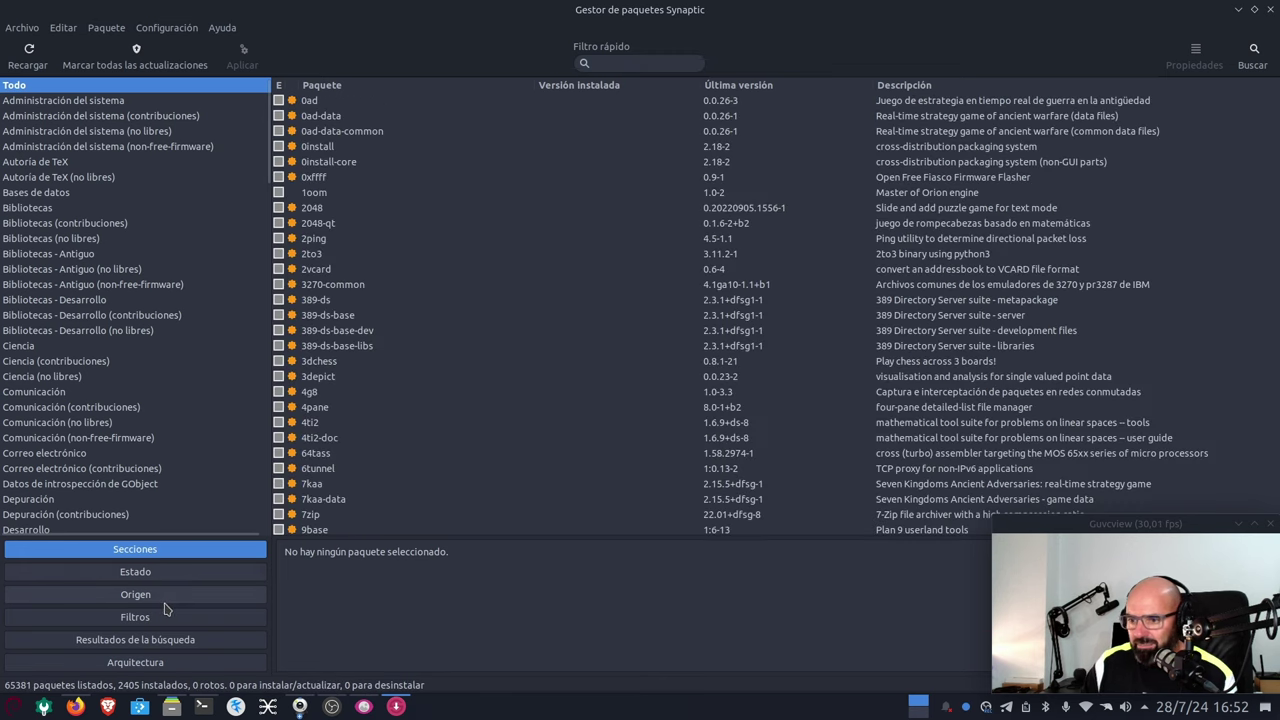
left_click(138, 573)
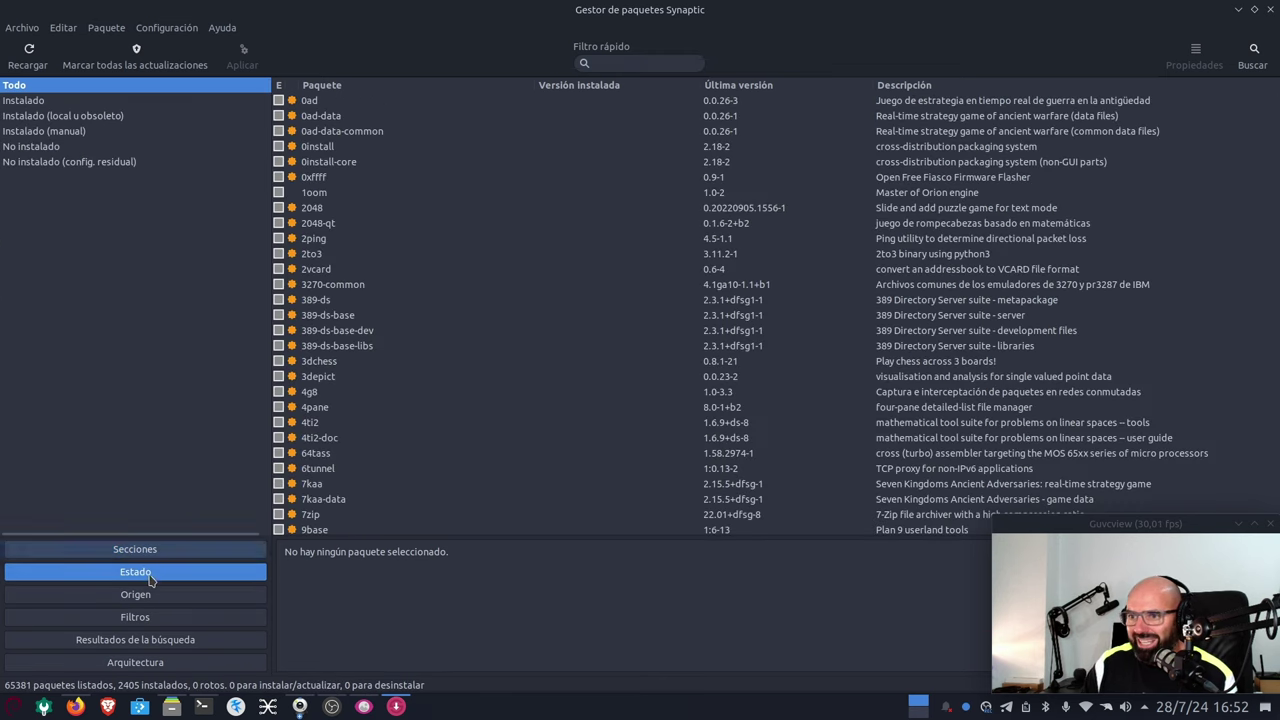
left_click(70, 164)
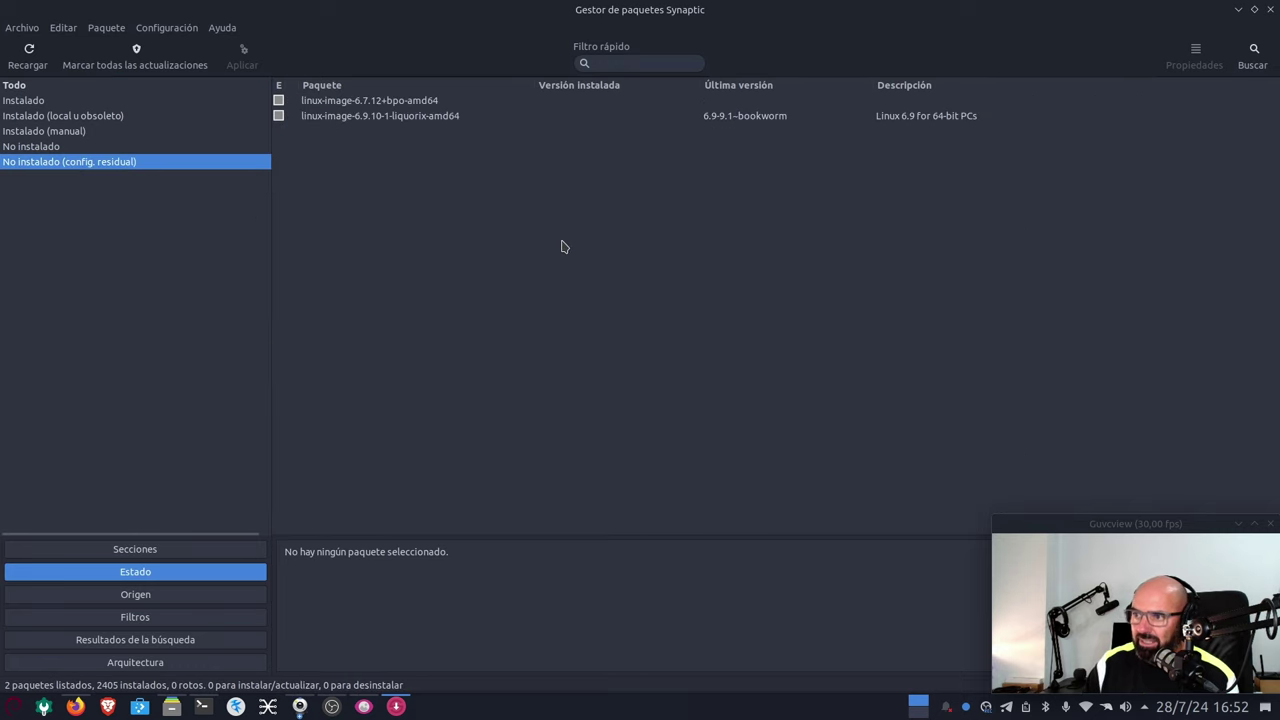
Mark linux-image-6.7.12+bpo-amd64 and linux-image-6.9.10-1-liquorix-amd64 together for complete uninstallation
left_click_drag(563, 243, 349, 92)
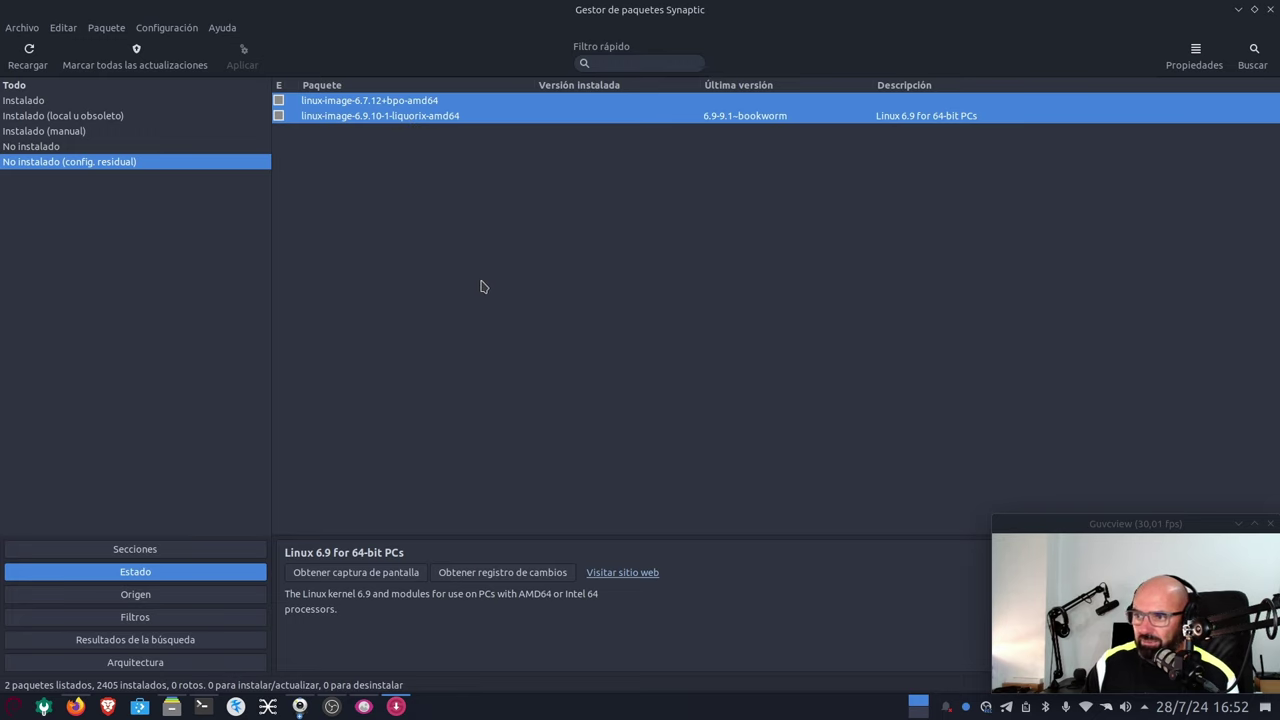
left_click_drag(493, 276, 395, 131)
right_click(391, 116)
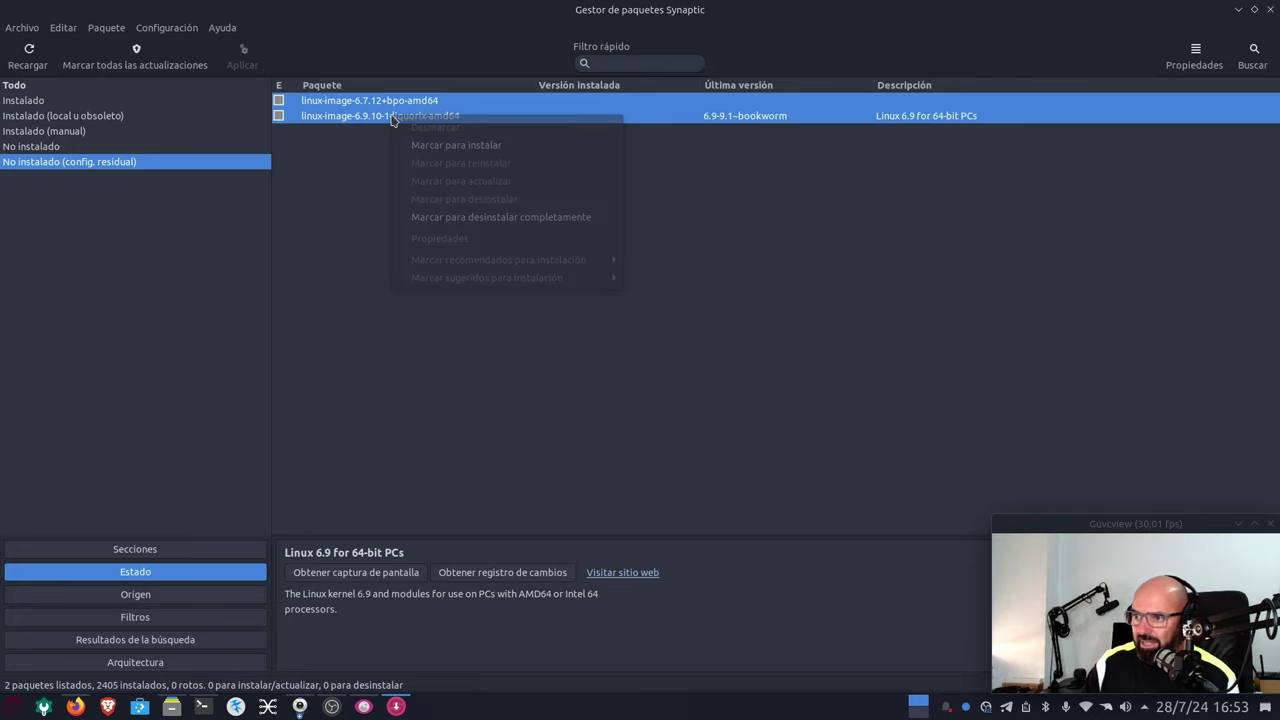
left_click(463, 218)
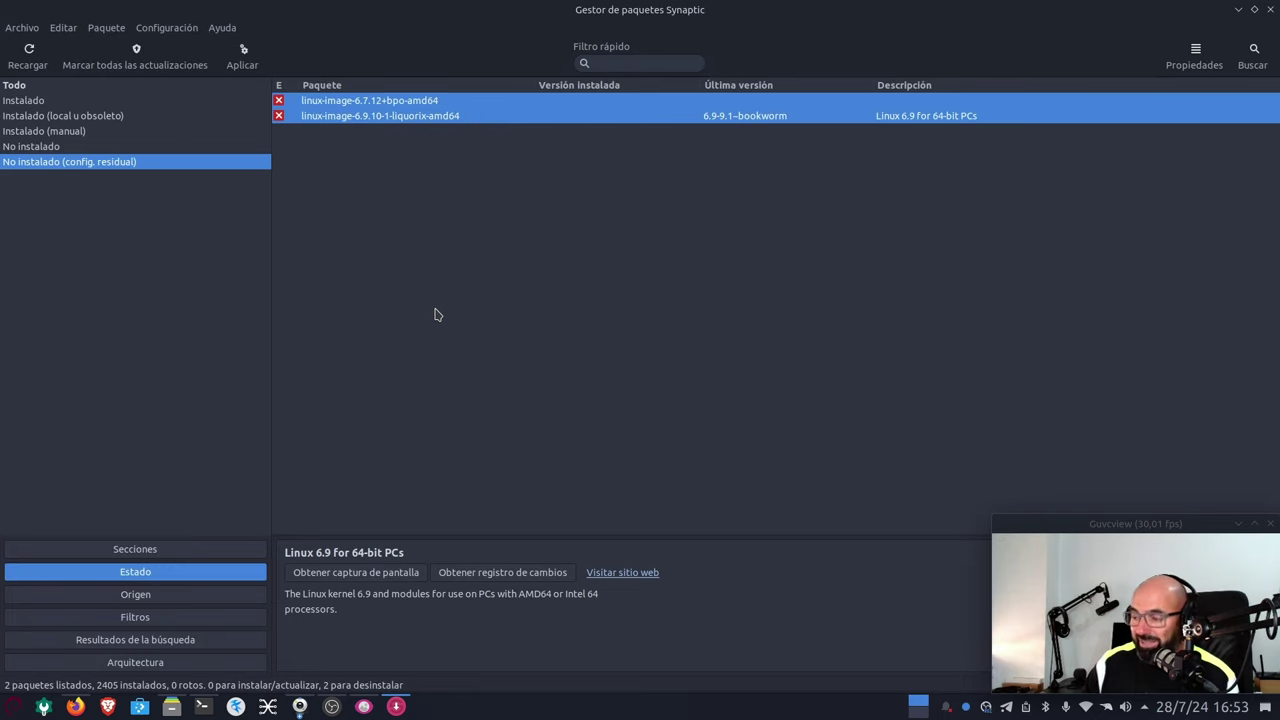
Apply the complete removal of both residual kernel packages, checking the GRUB menu photo in Gwenview before confirming
left_click(240, 55)
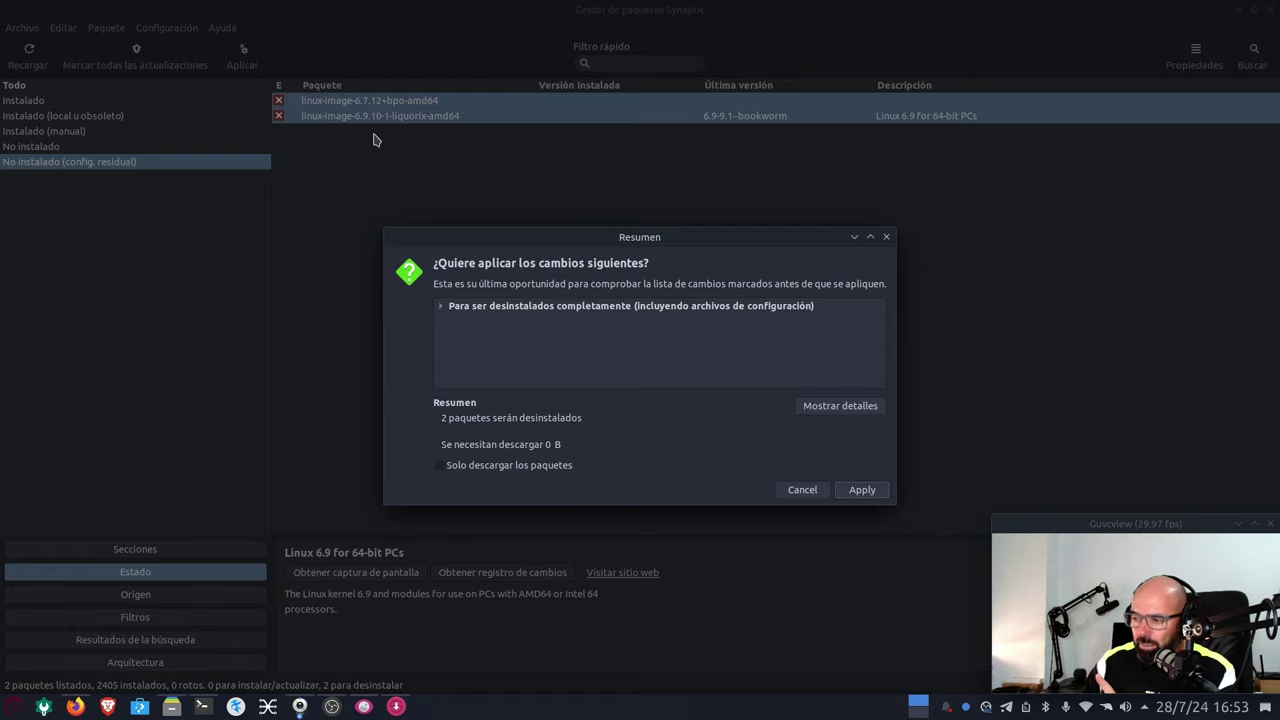
left_click(364, 706)
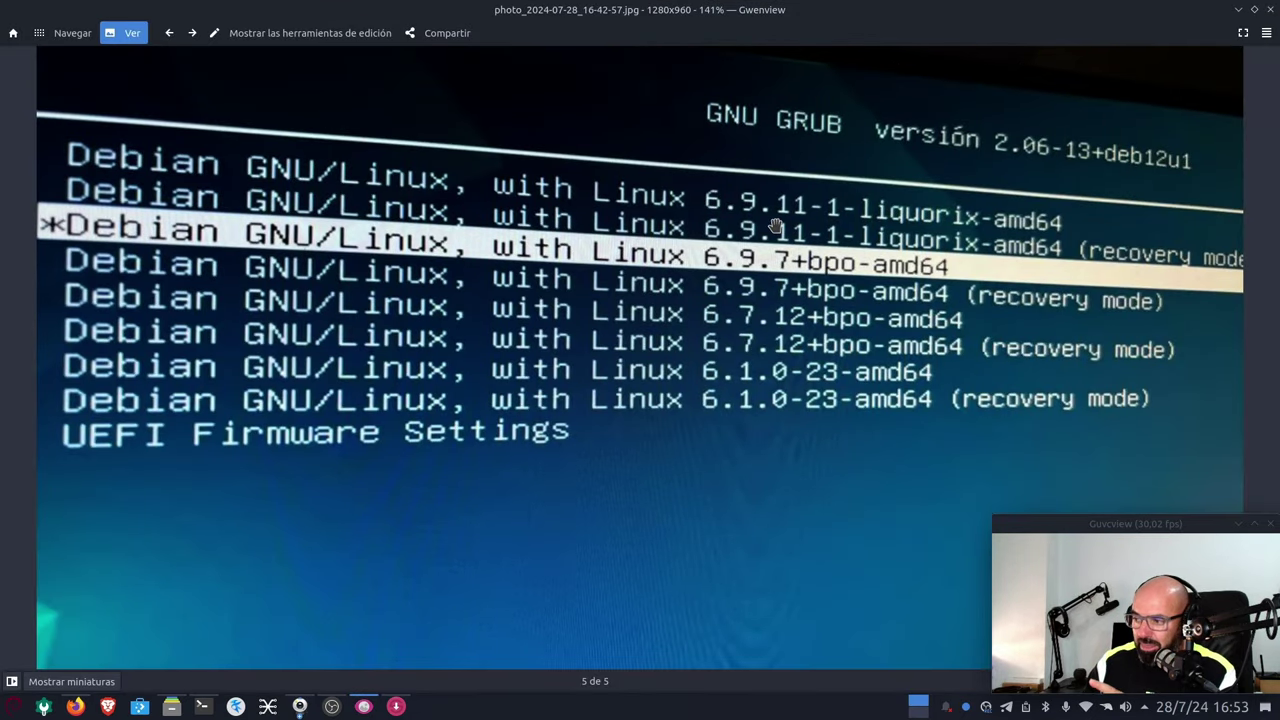
left_click(1238, 9)
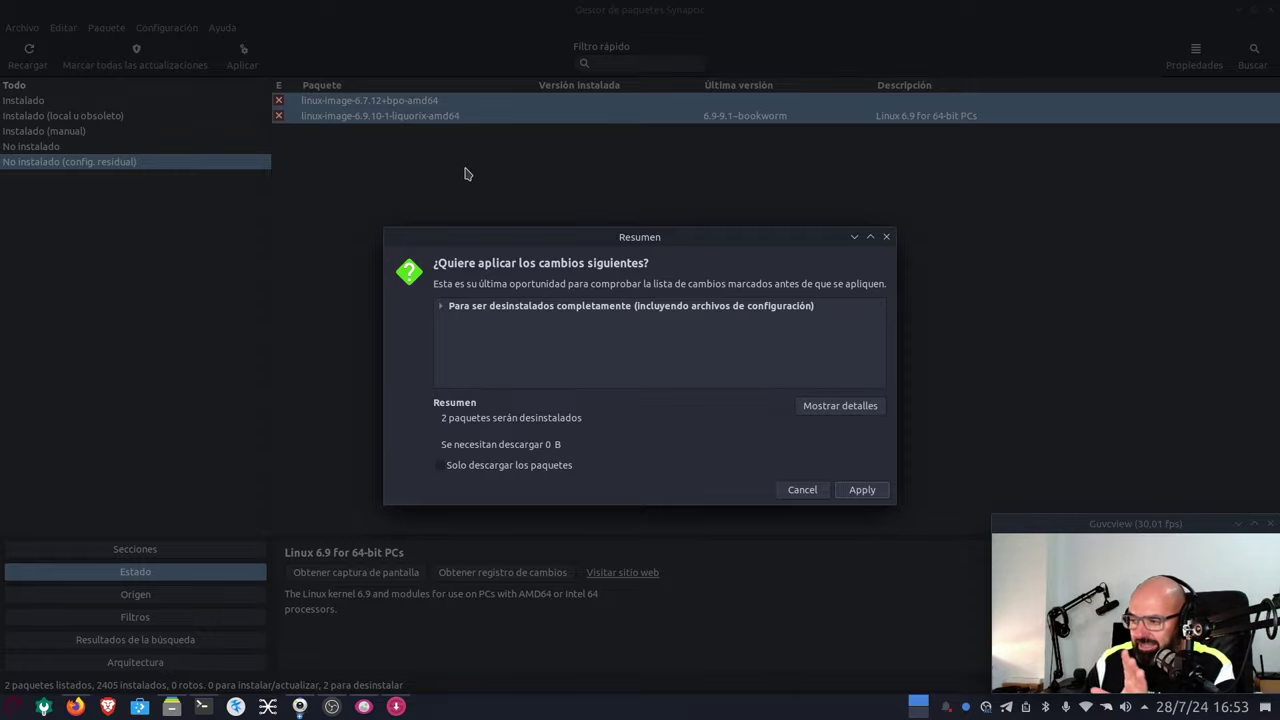
left_click(398, 708)
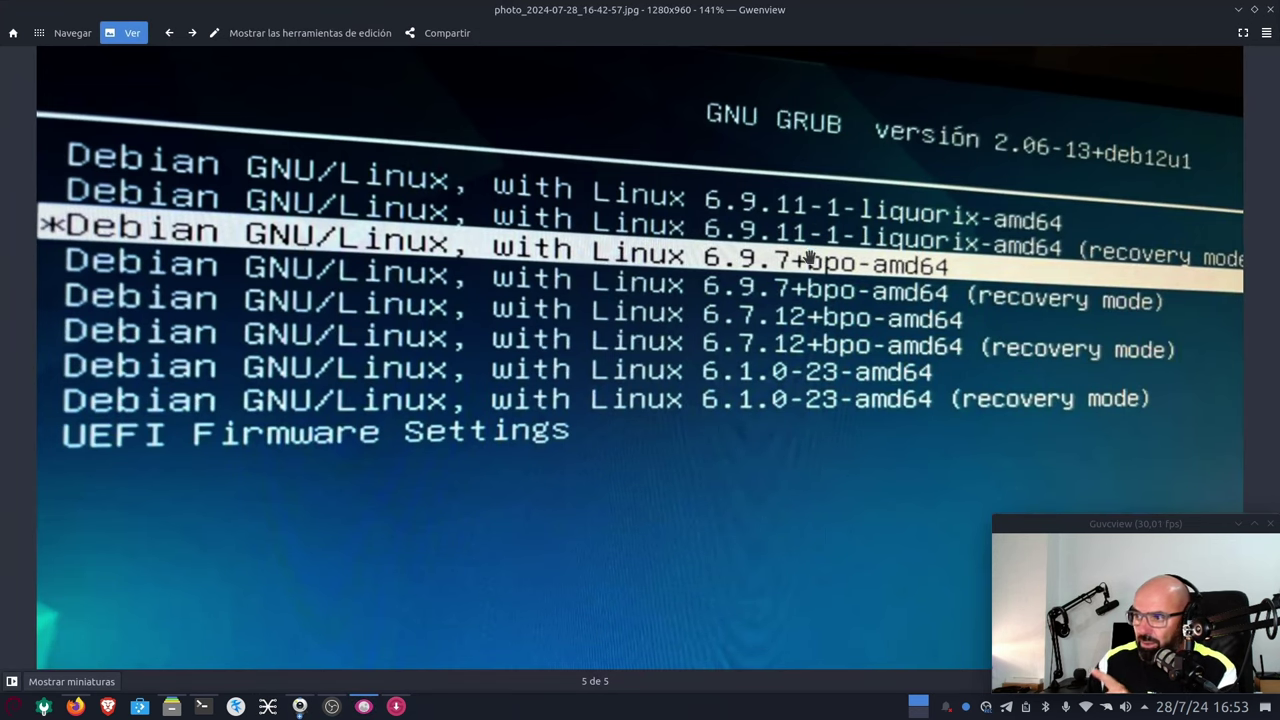
left_click(1239, 9)
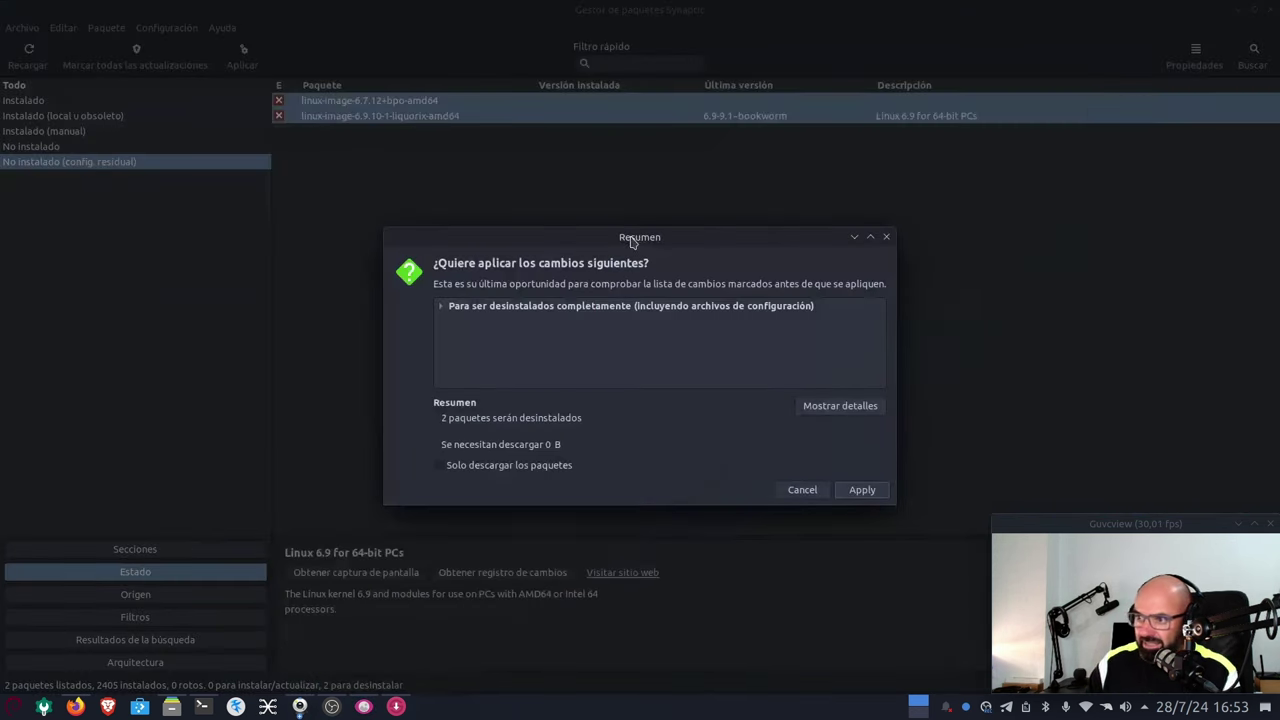
left_click(872, 494)
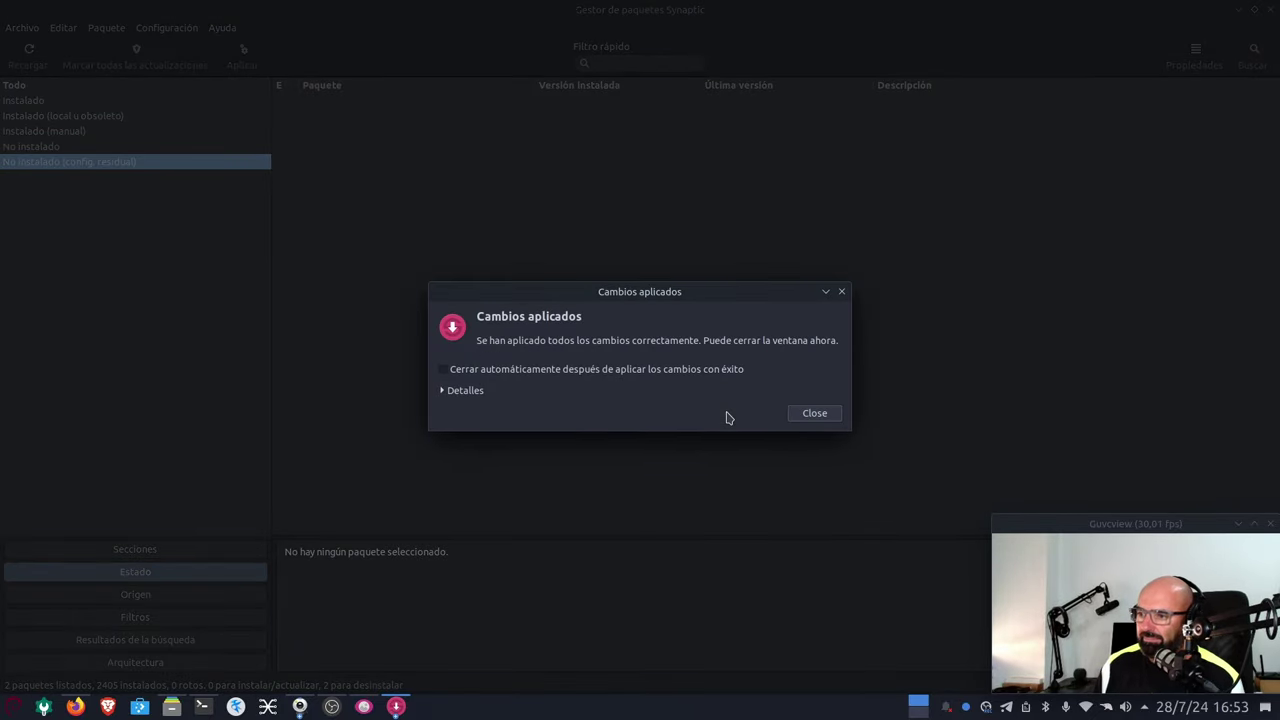
left_click(811, 414)
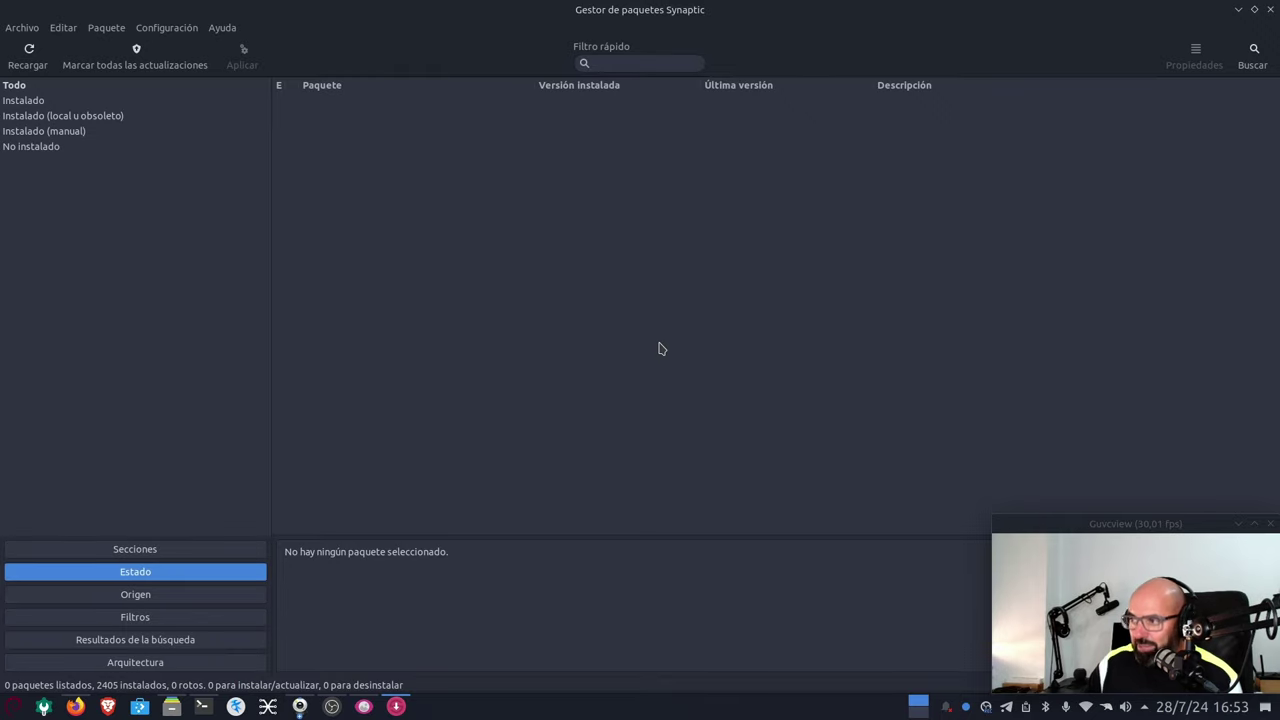
Close Synaptic and switch to the Konsole terminal, reviewing the GRUB menu photo along the way
left_click(1272, 10)
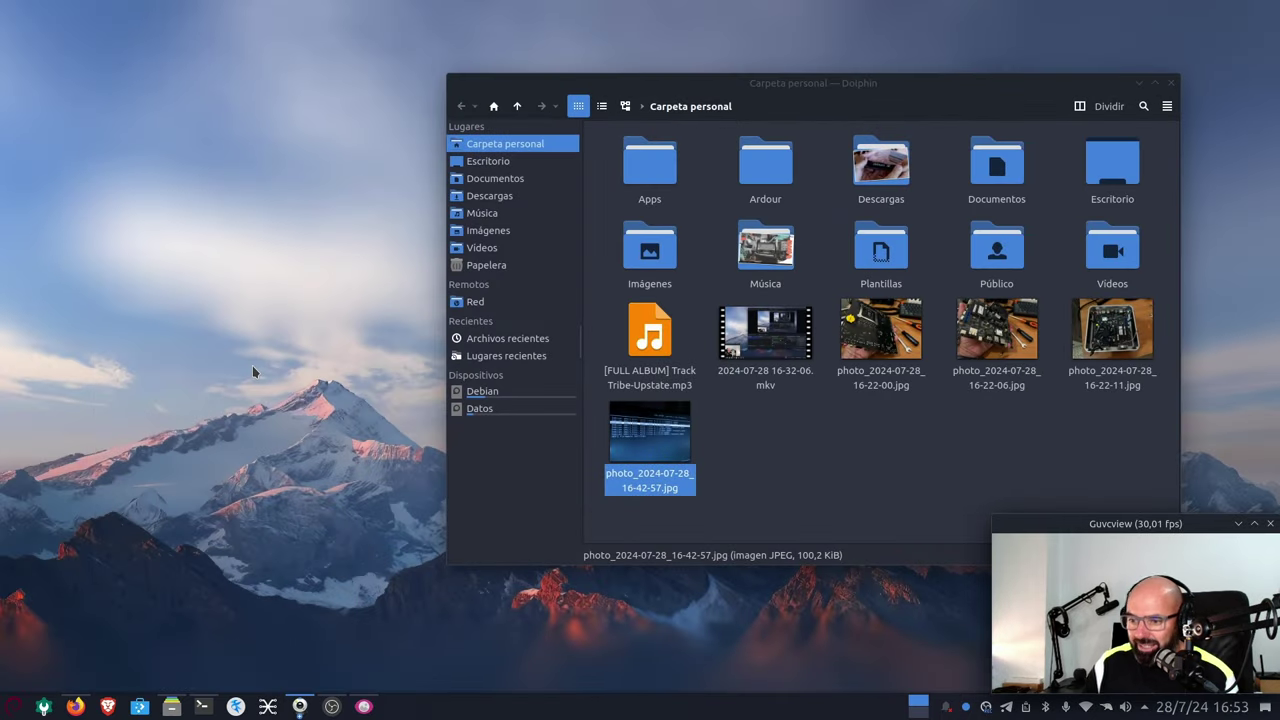
key("alt+Tab")
key("super+Page_Up")
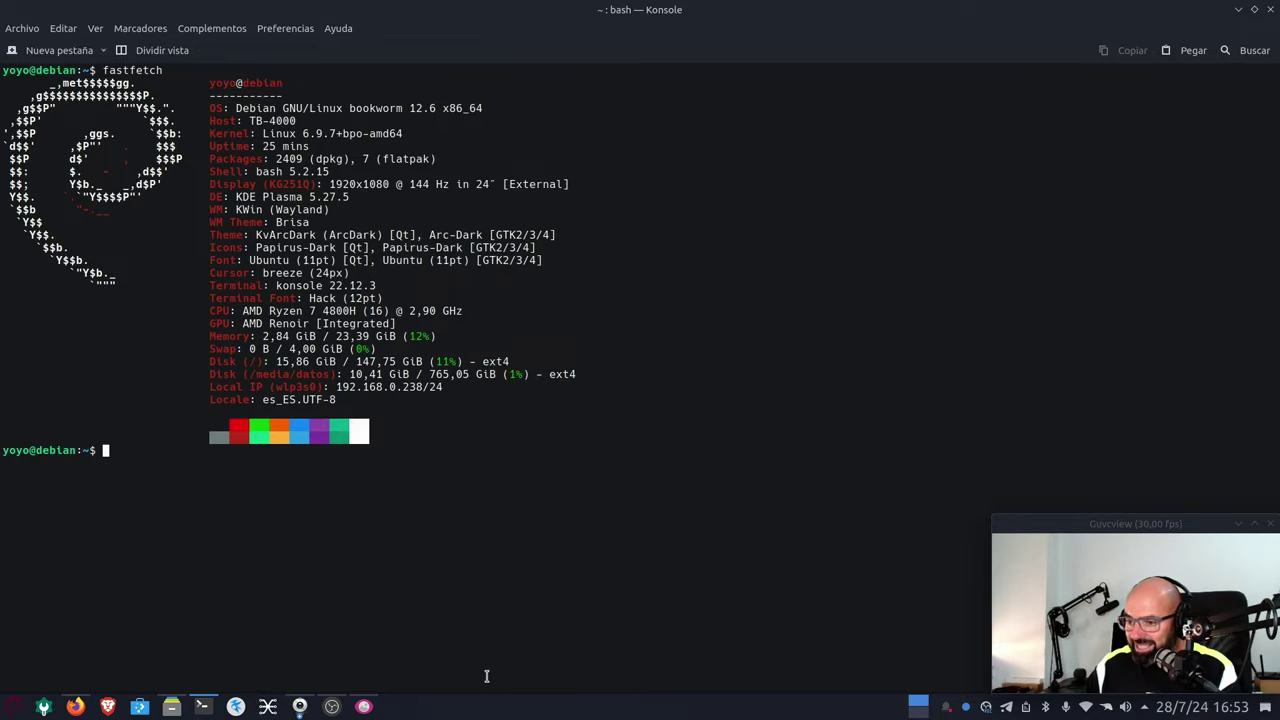
left_click(345, 710)
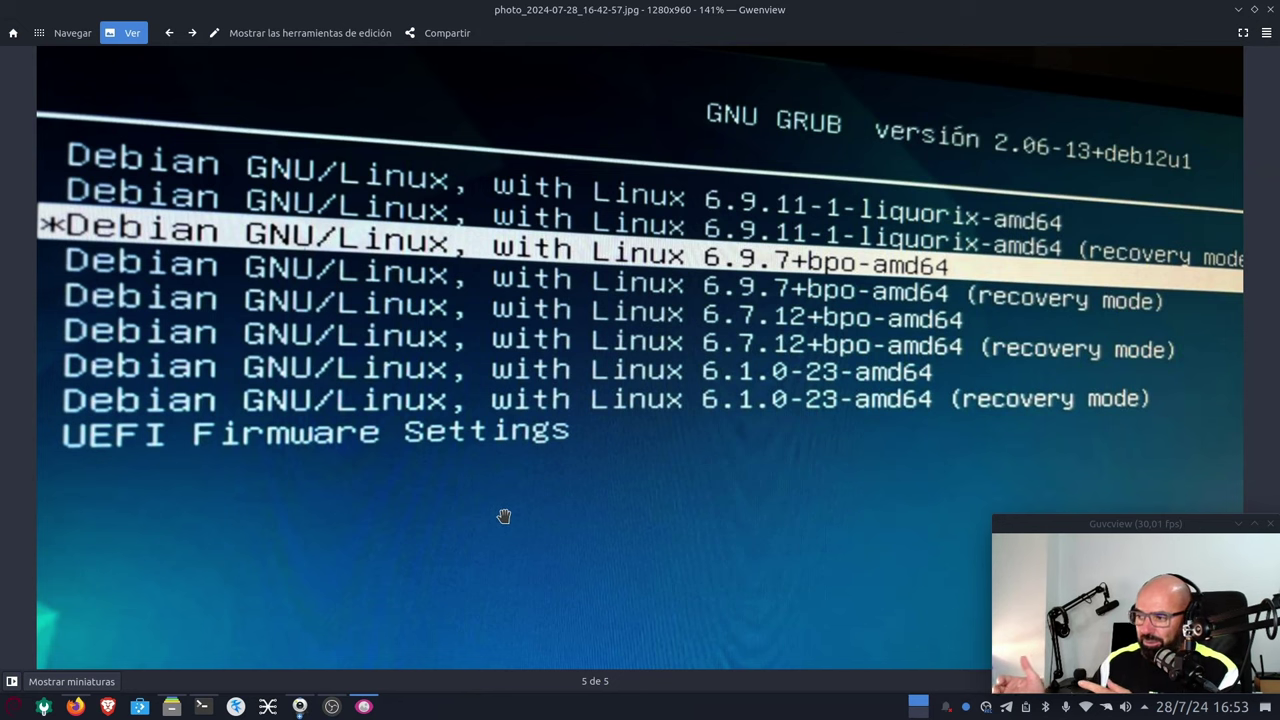
key("alt+Tab")
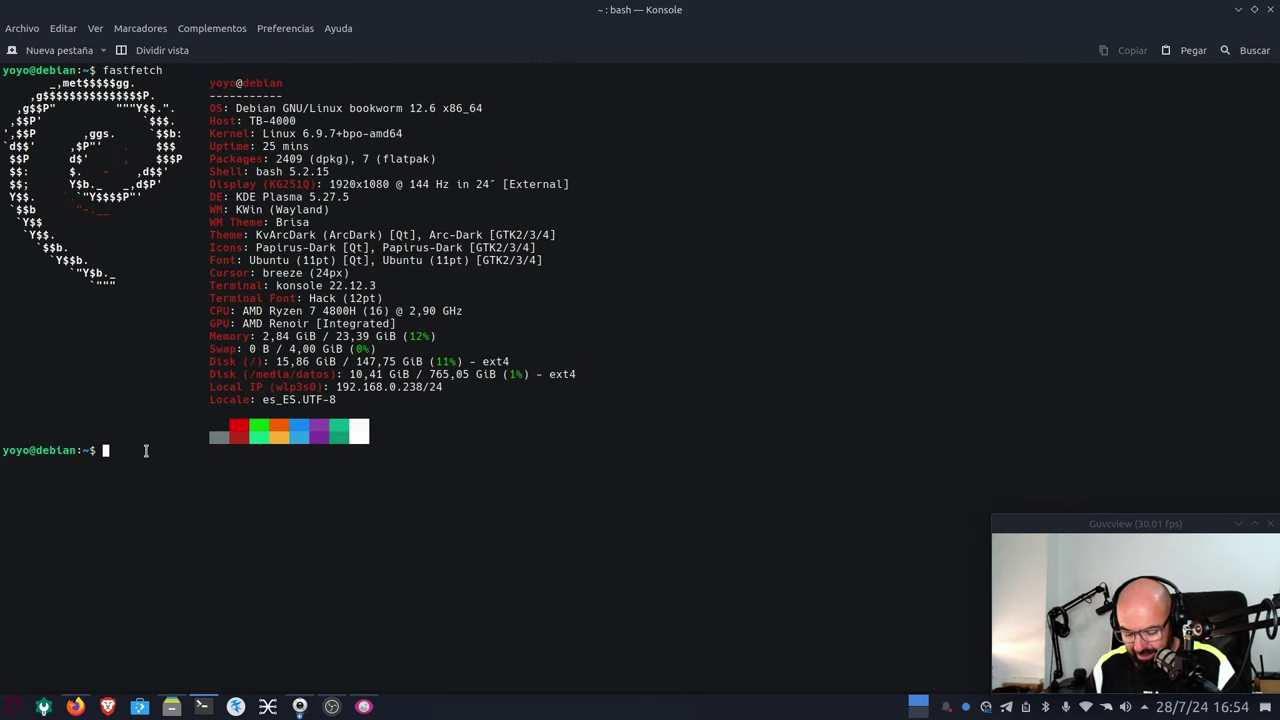
Regenerate the boot menu with sudo update-grub, entering the account password when requested
type("sudo upd")
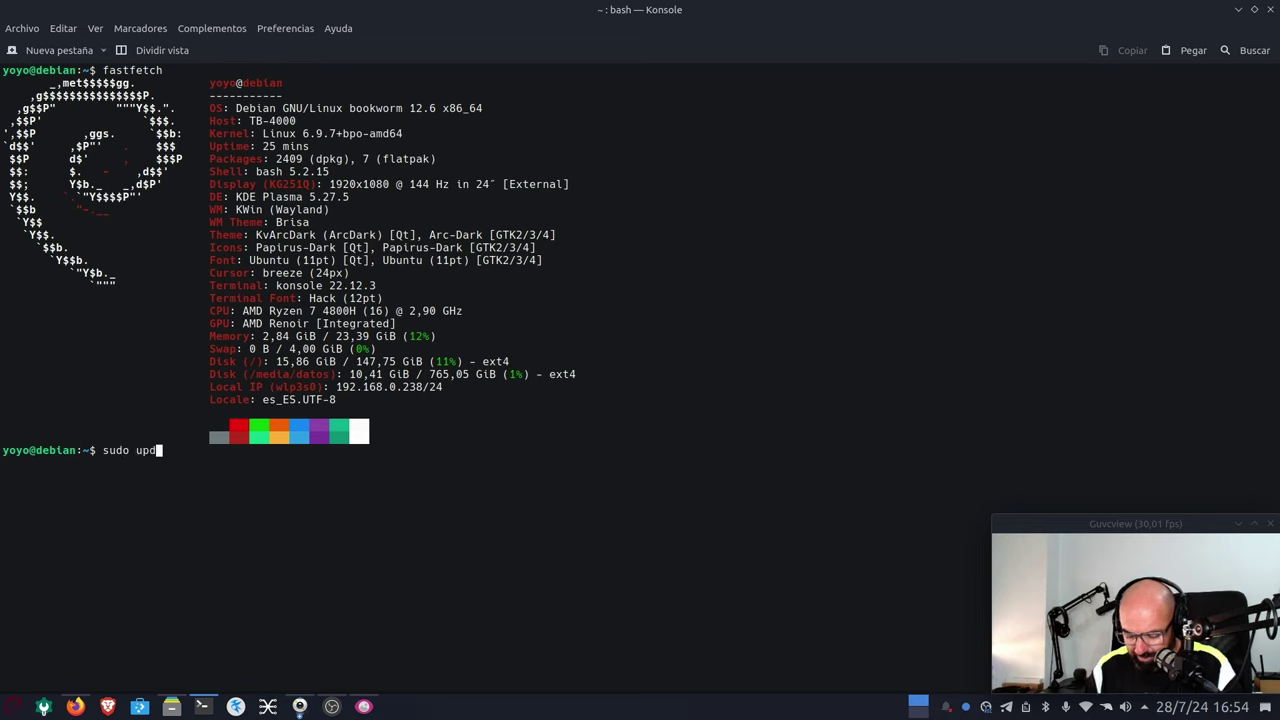
type("ate-grub")
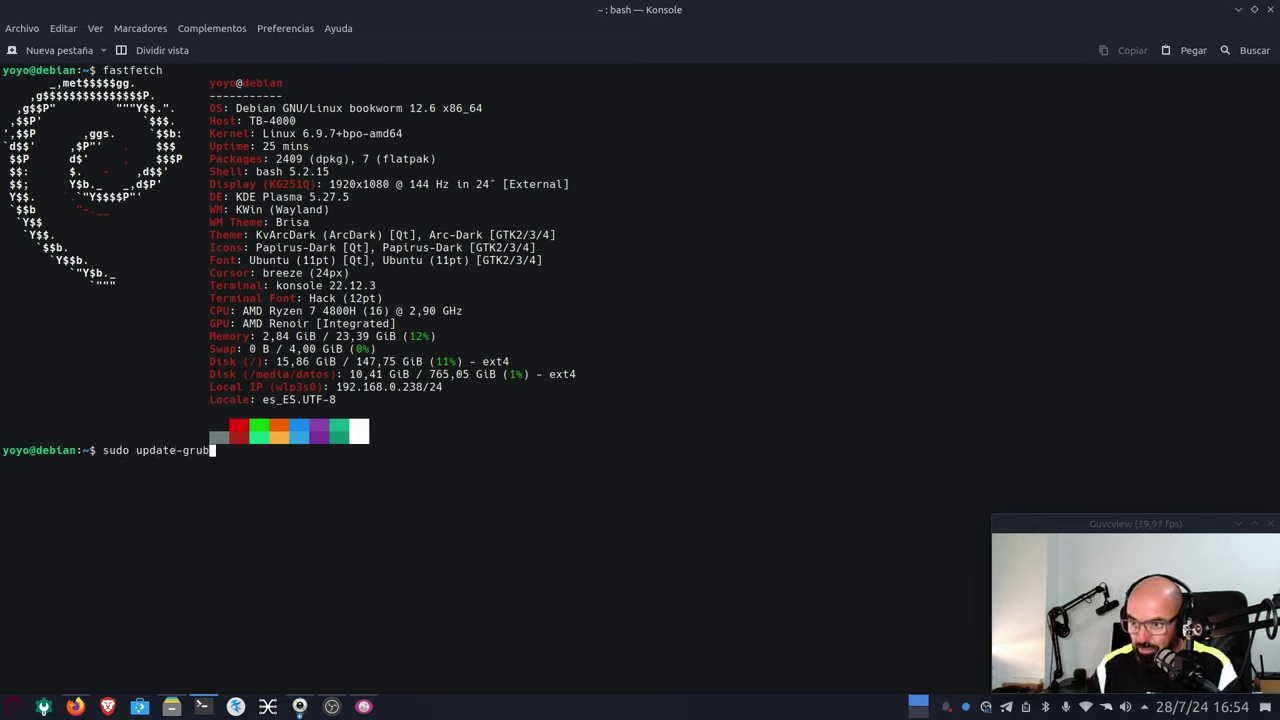
key("Return")
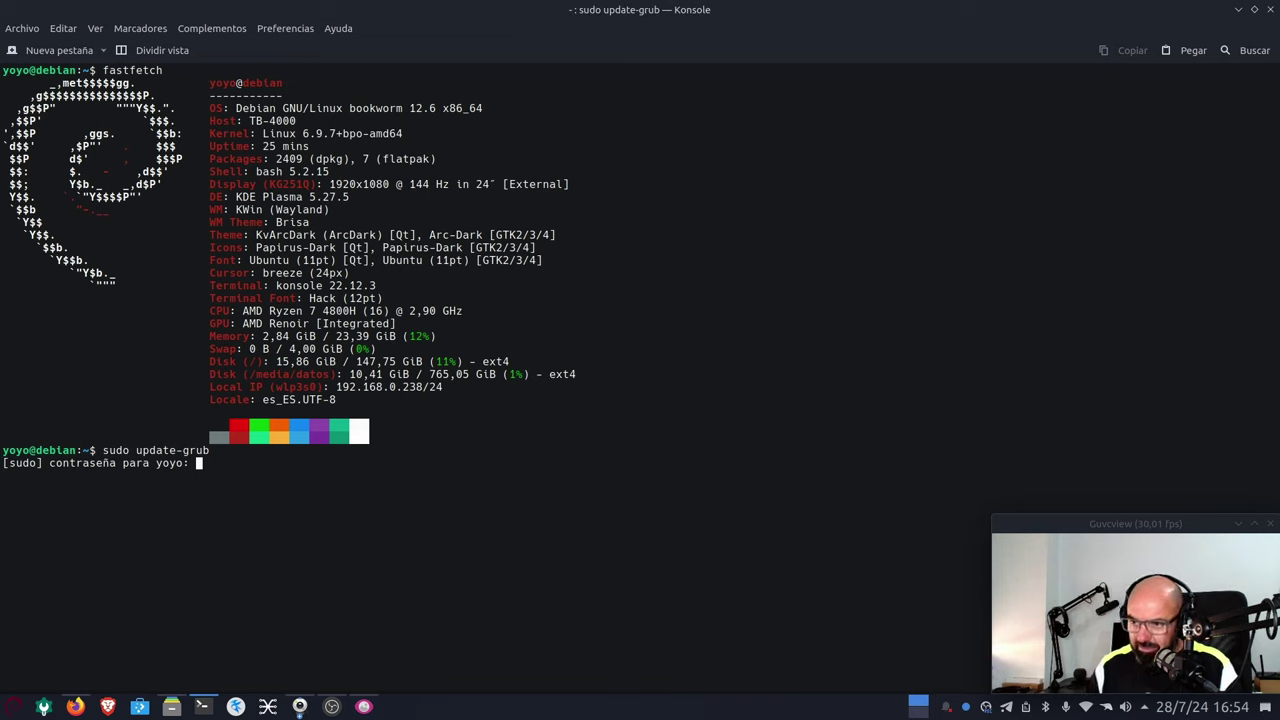
key("Return")
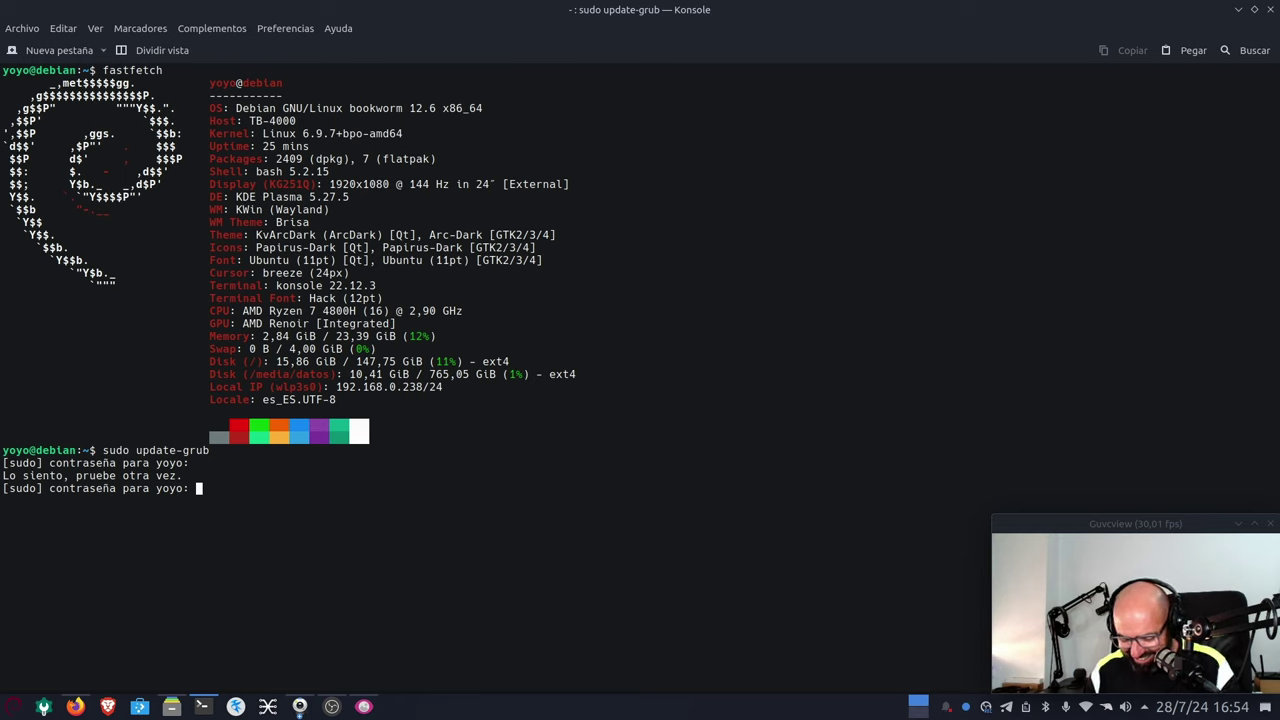
key("Return")
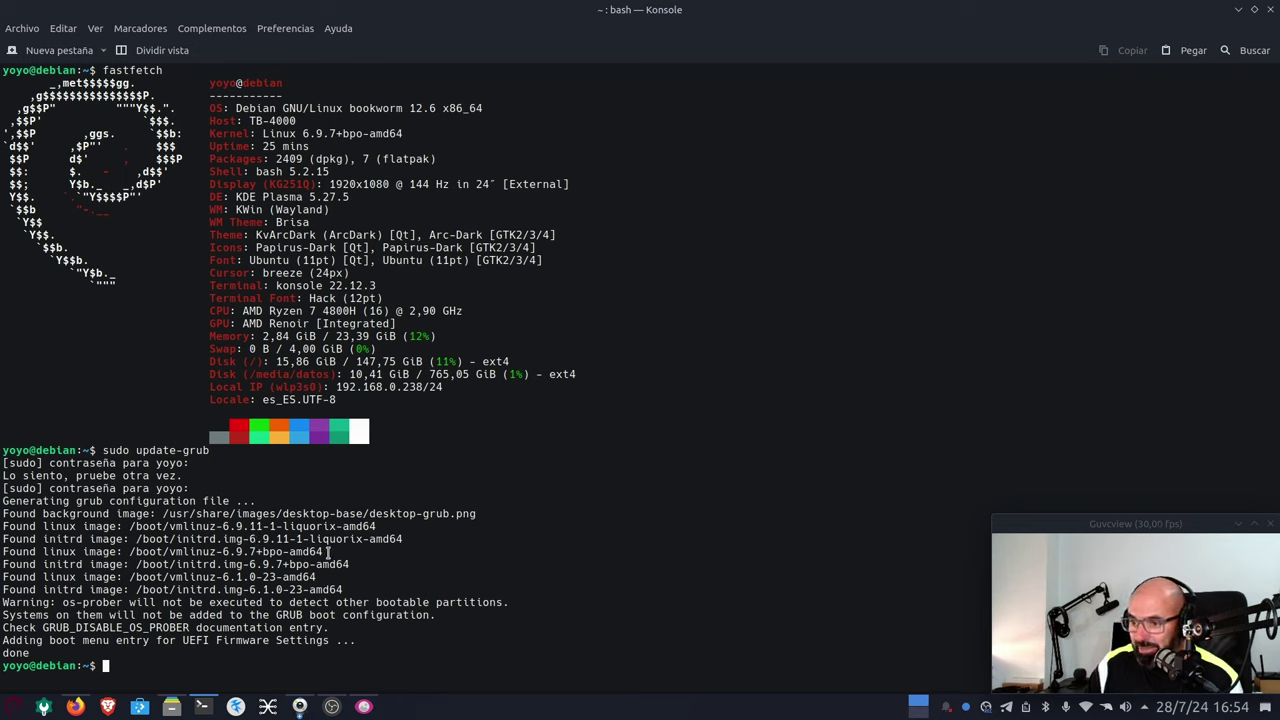
Highlight the 6.1.0-23-amd64 and 6.9.11-1-liquorix-amd64 Linux image lines in the update-grub output to review the remaining kernels
triple_click(4, 577)
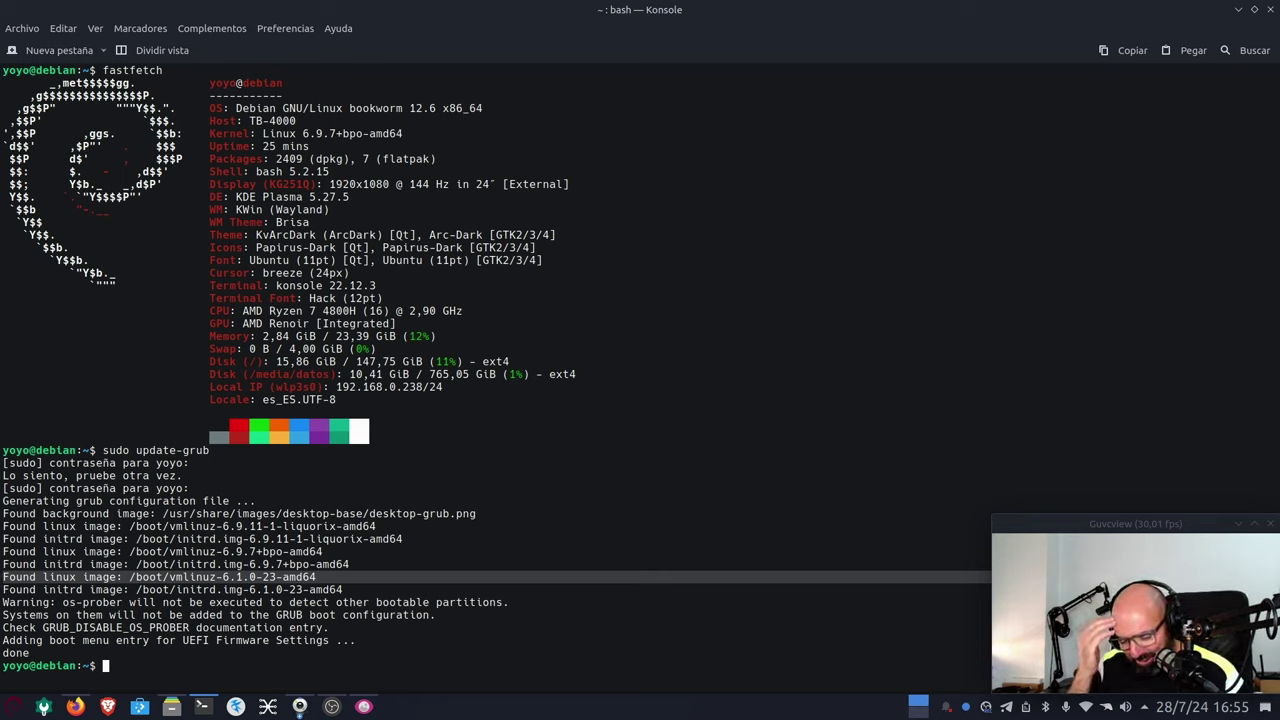
left_click(382, 654)
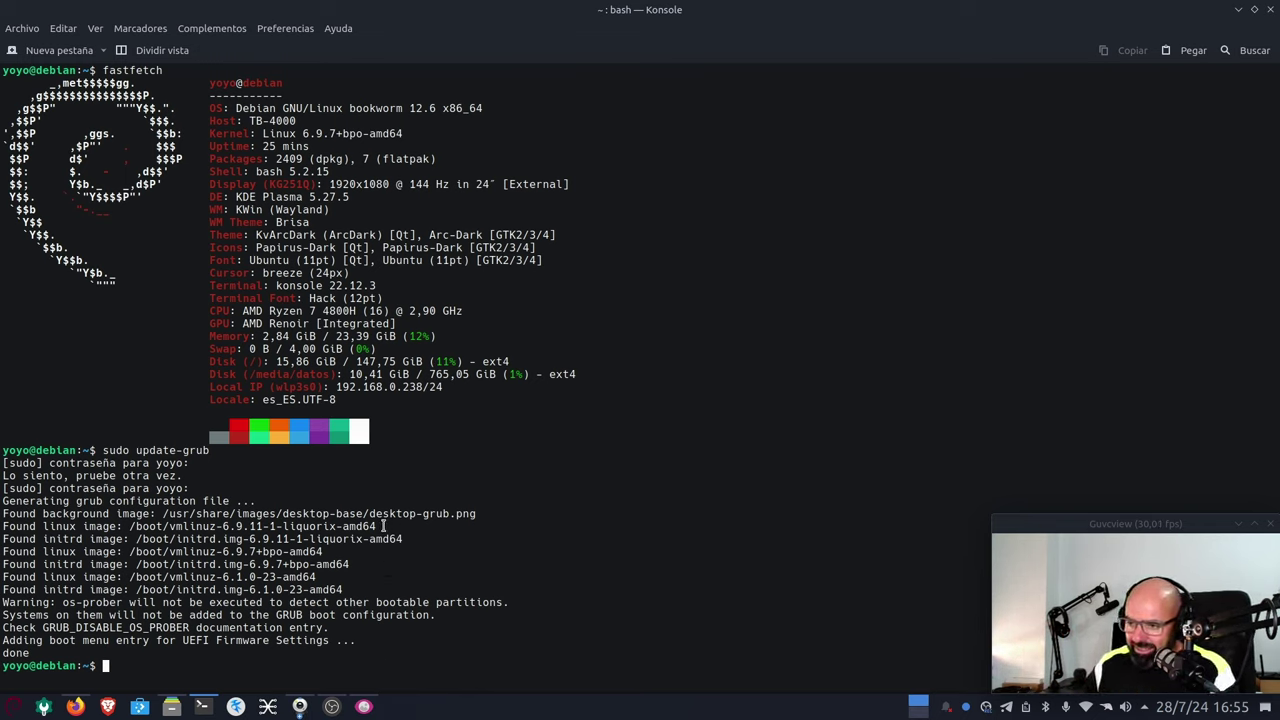
left_click_drag(383, 526, 2, 527)
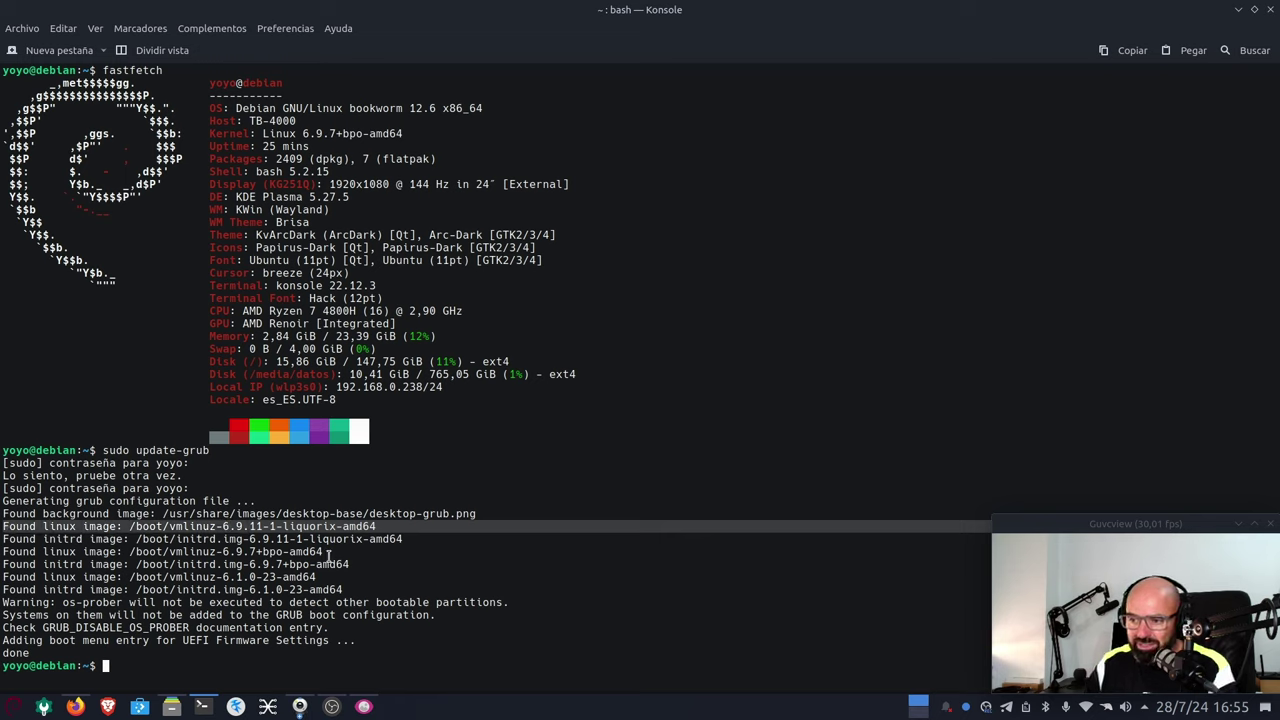
Highlight the 6.9.7+bpo-amd64 and 6.1.0-23-amd64 Linux image lines, and compare the update-grub output with the GRUB menu photo in Gwenview
left_click_drag(328, 557, 2, 545)
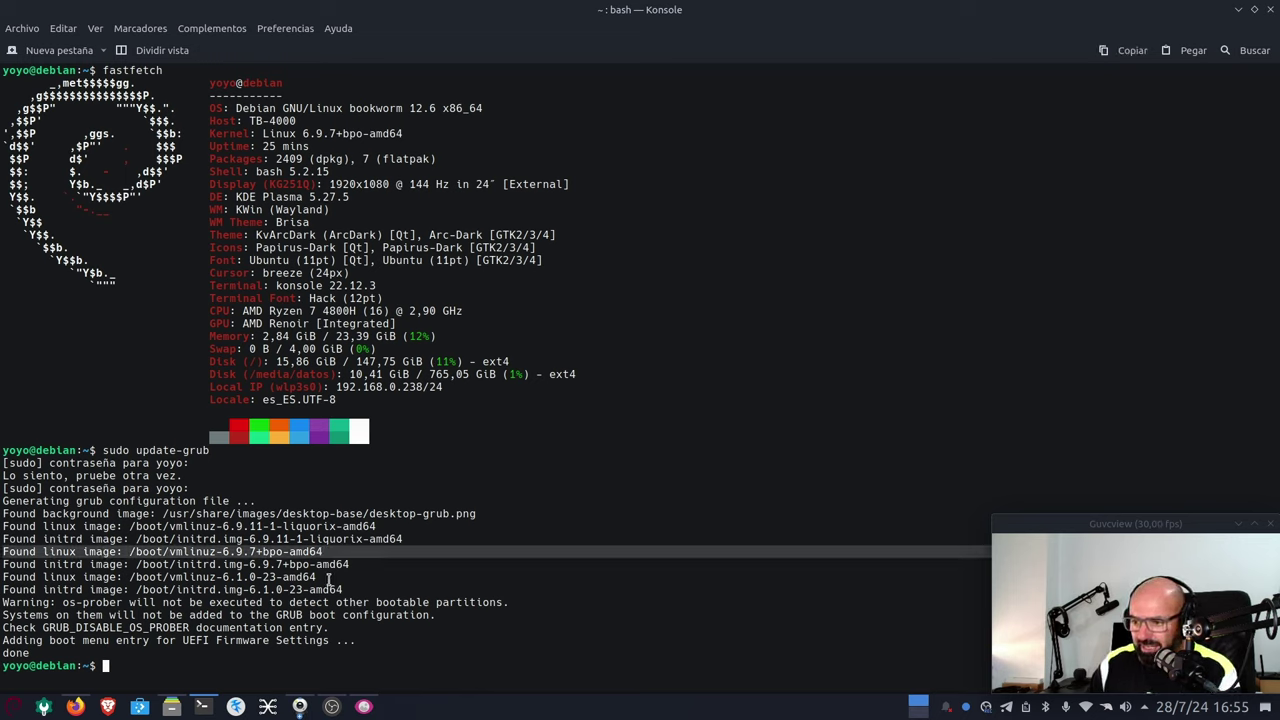
left_click_drag(326, 580, 2, 572)
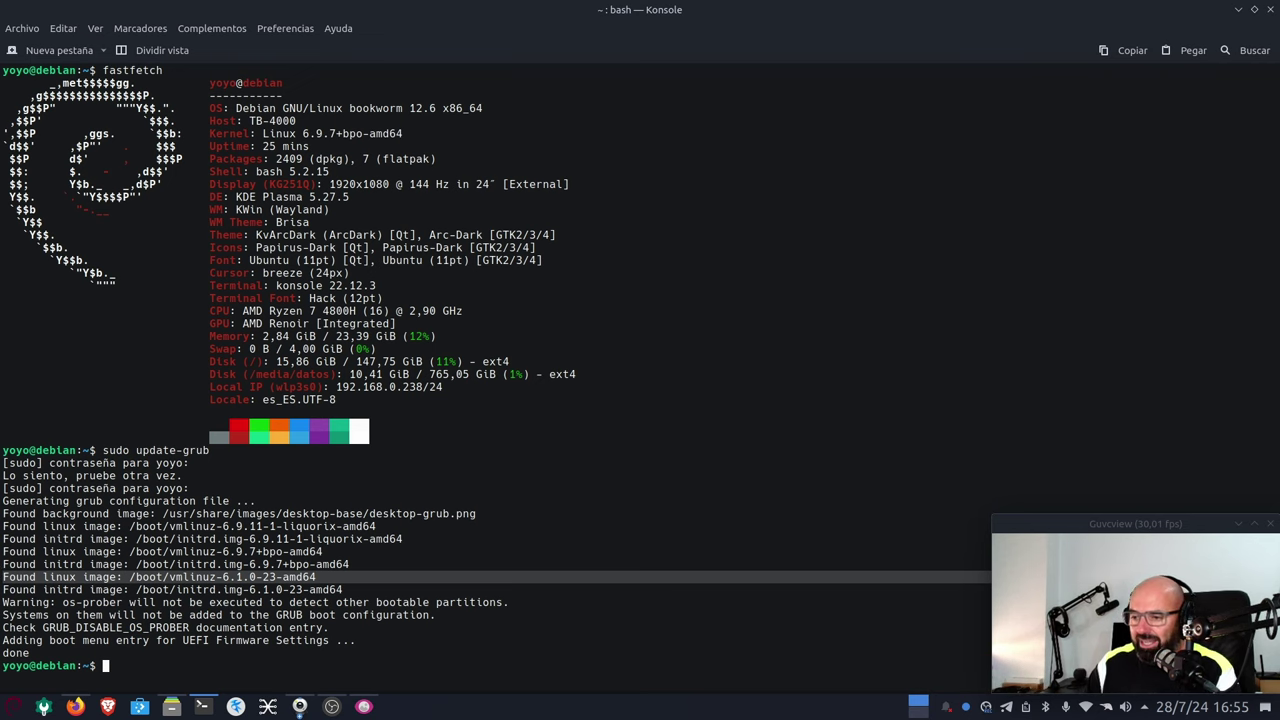
left_click(363, 706)
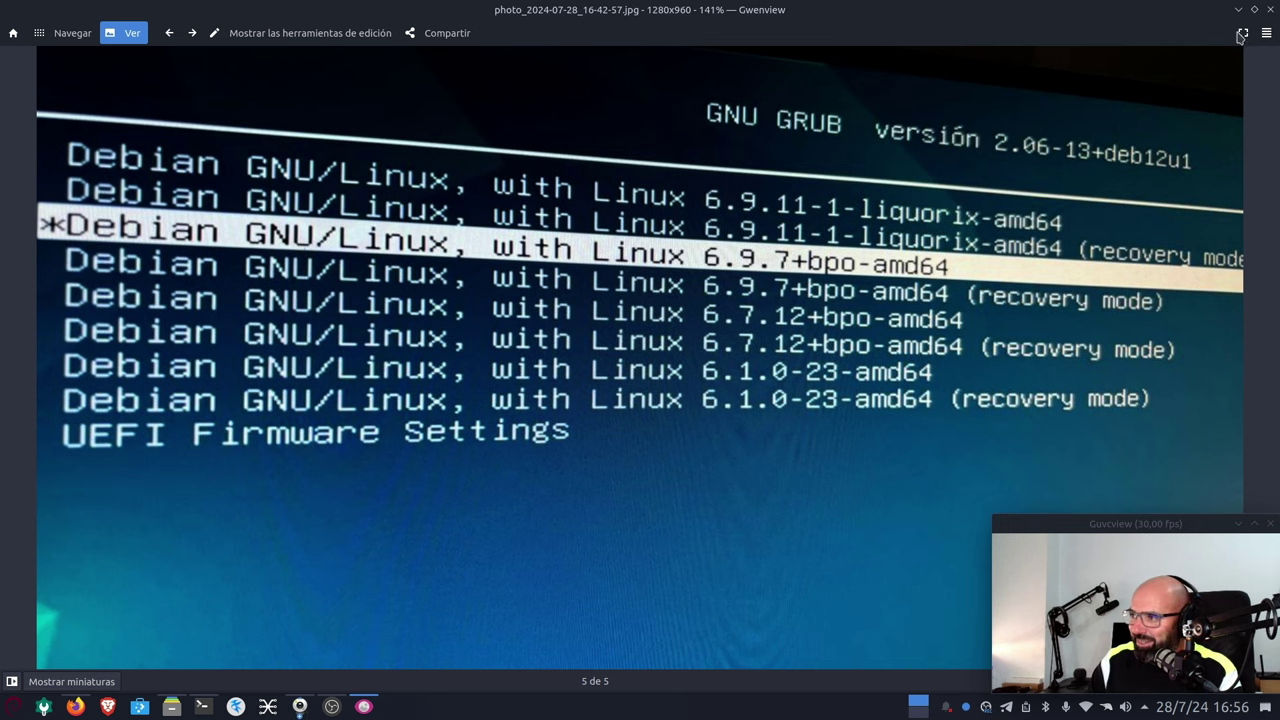
Close the GRUB menu photo in Gwenview and minimize the Konsole terminal to get back to the desktop
left_click(1270, 9)
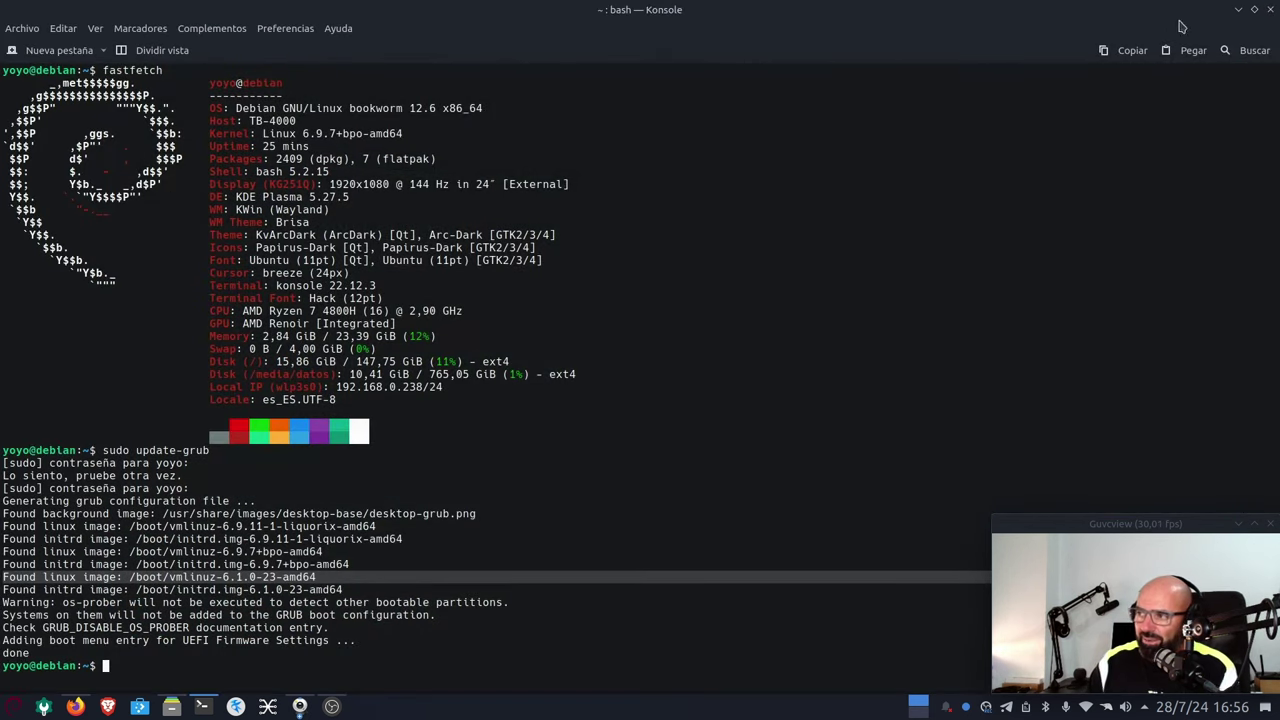
left_click(1238, 10)
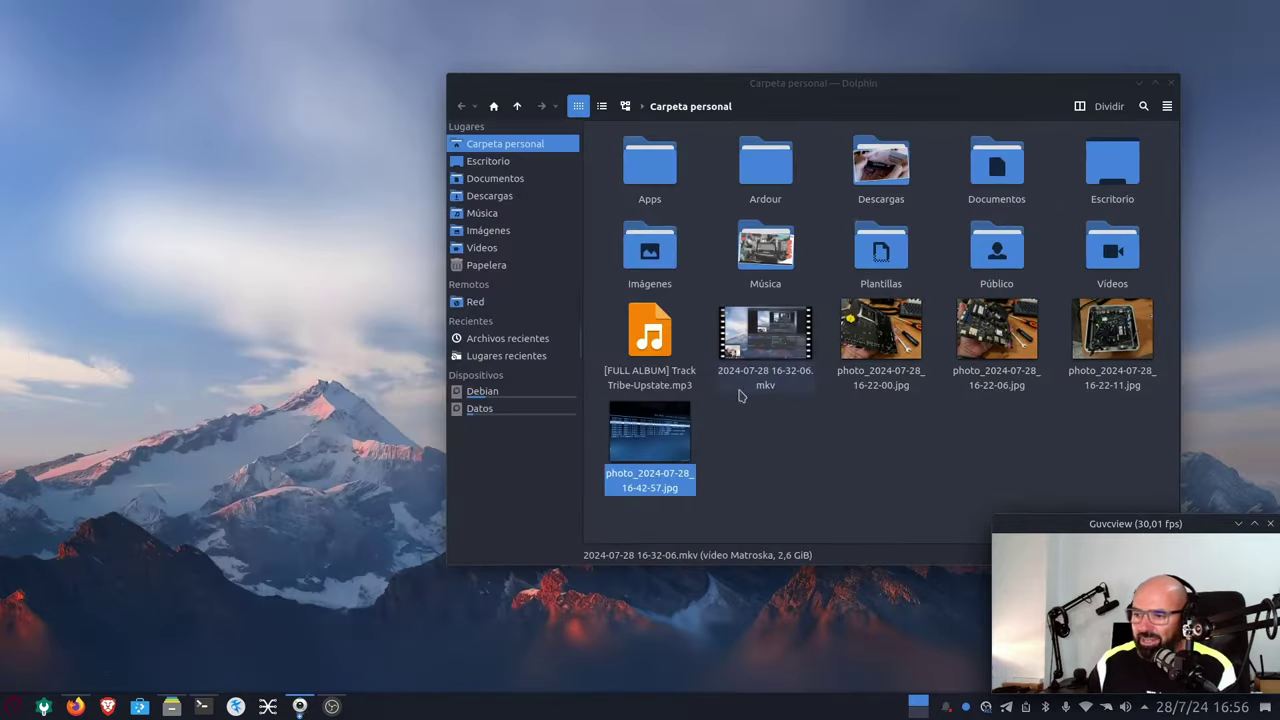
Switch to OBS and move its window aside so its recording controls are clear of the webcam window
left_click(332, 706)
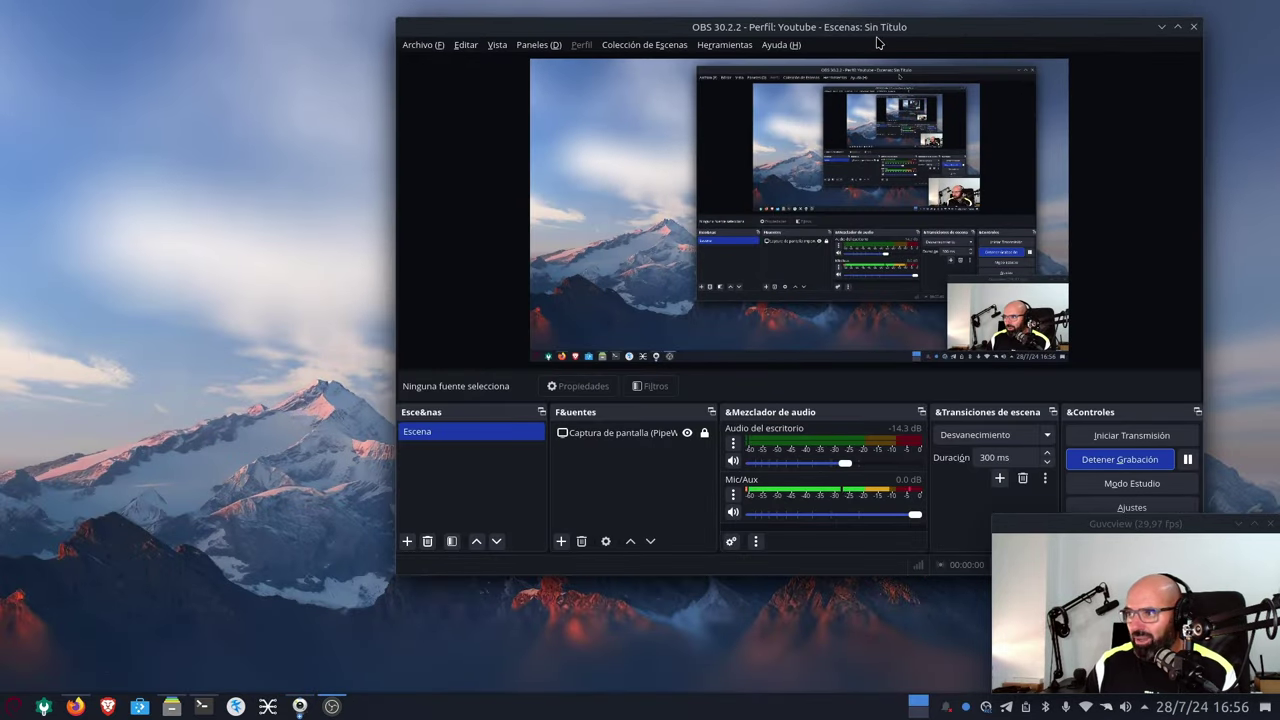
left_click_drag(794, 30, 558, 37)
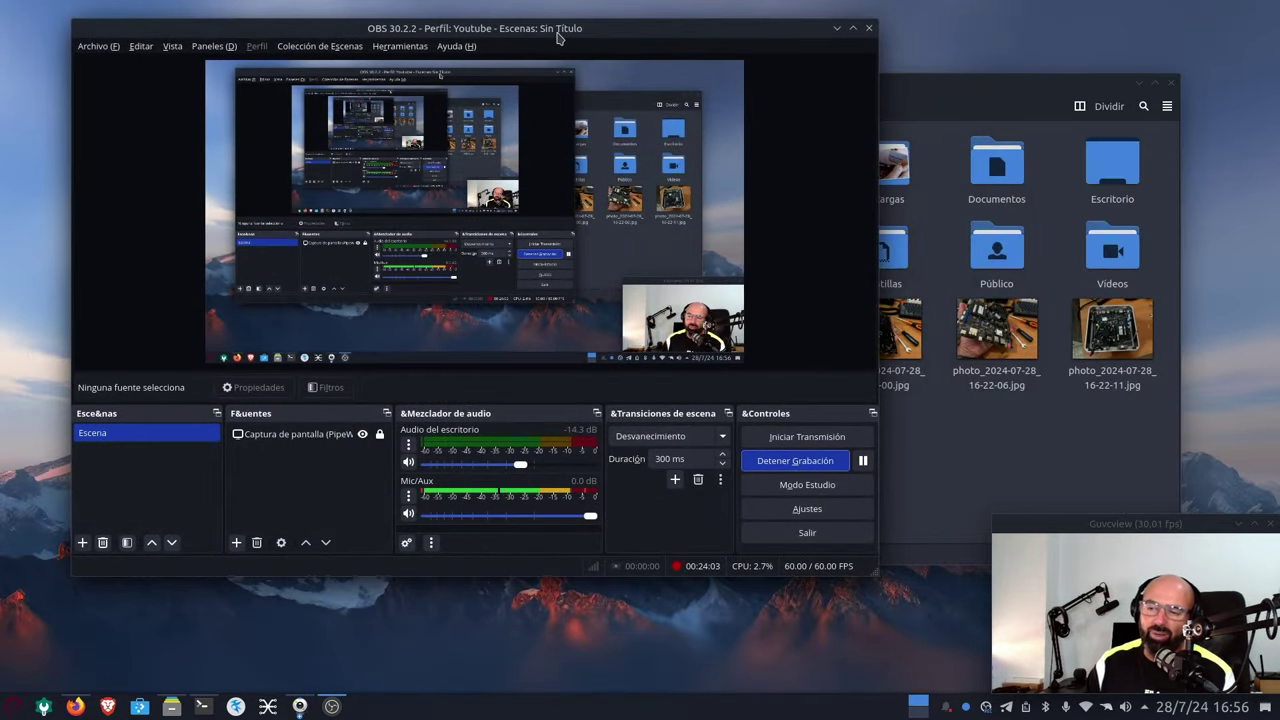